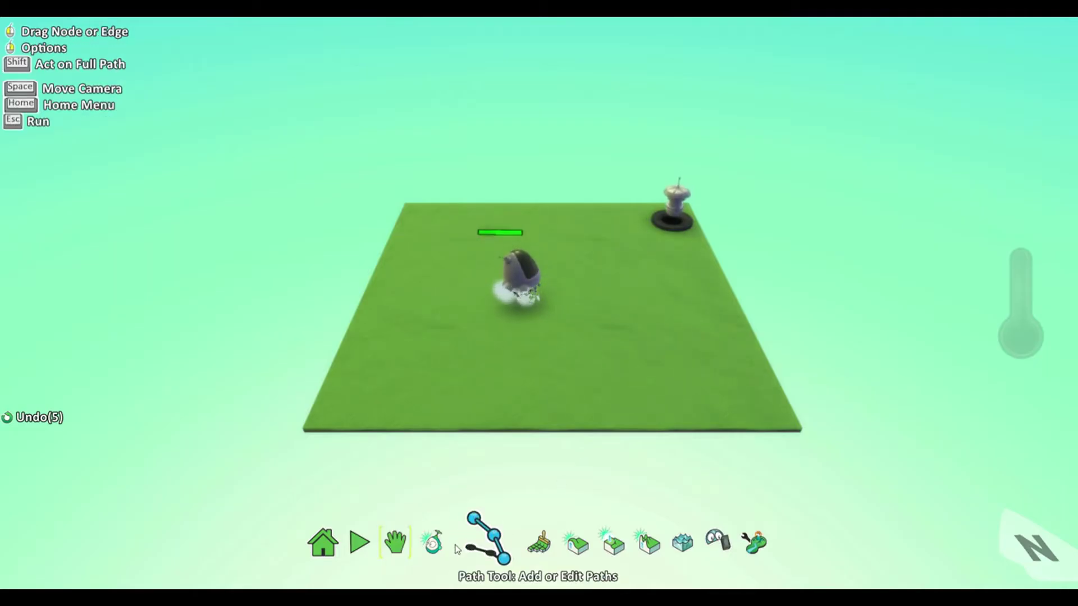
- Open the kodu's program and cut the points tile, leaving 'when health equals red percent'
left_click(445, 552)
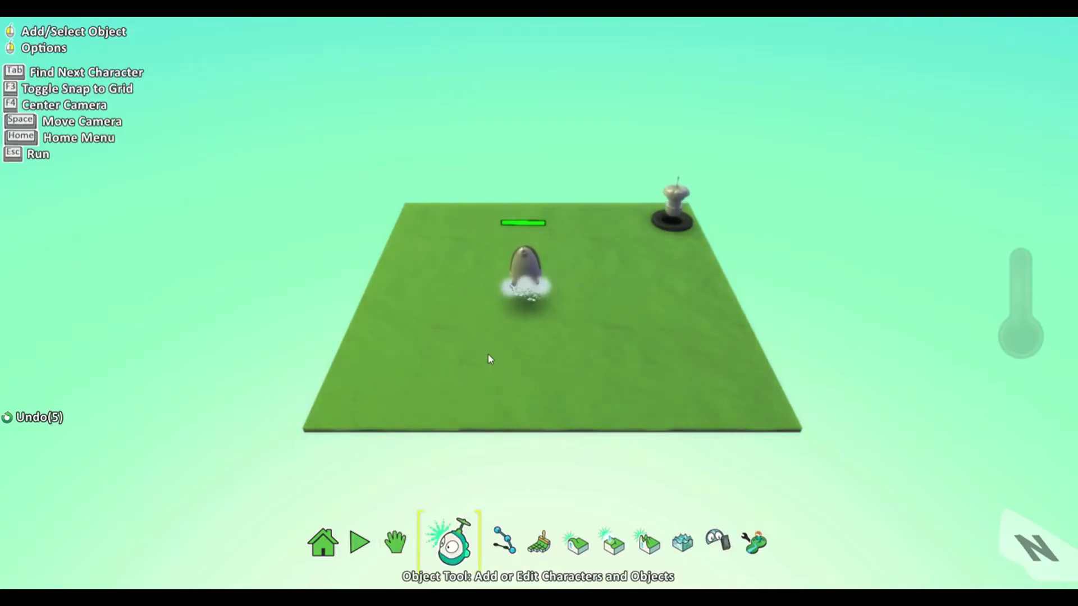
right_click(525, 262)
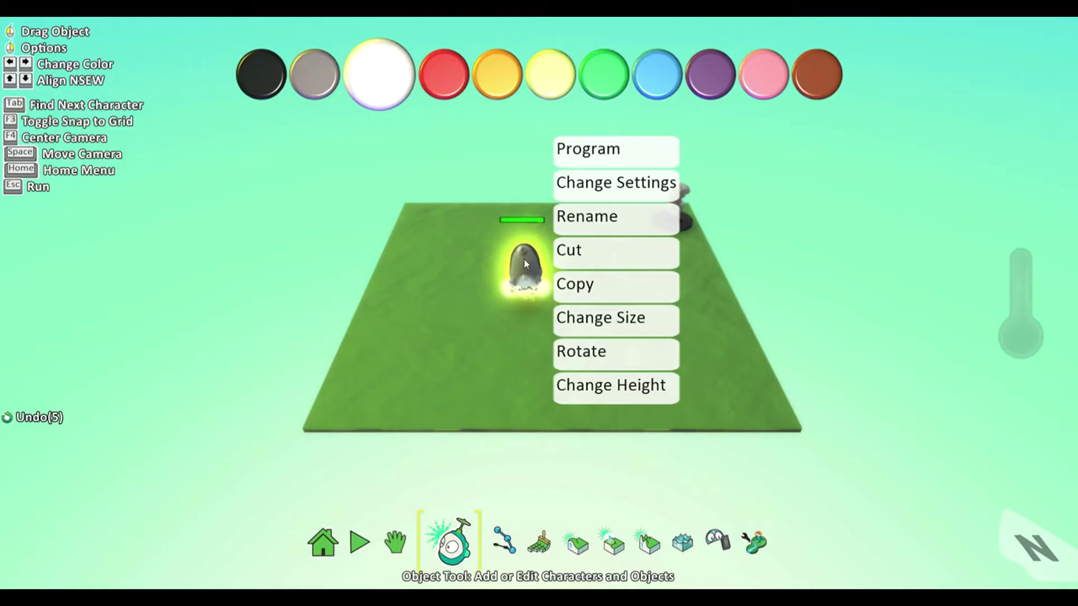
left_click(599, 152)
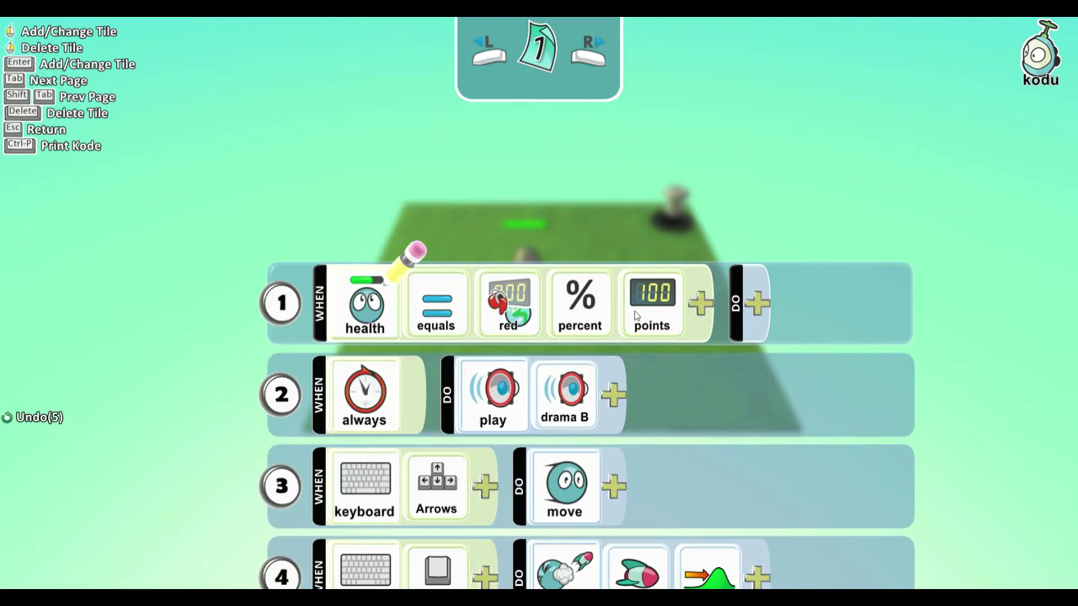
right_click(659, 311)
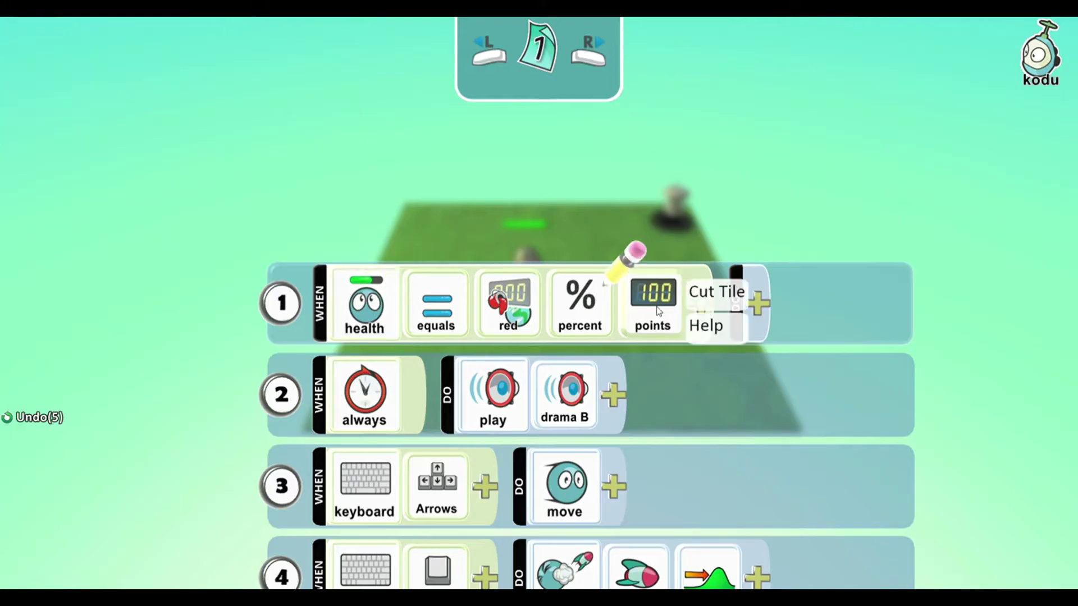
left_click(706, 293)
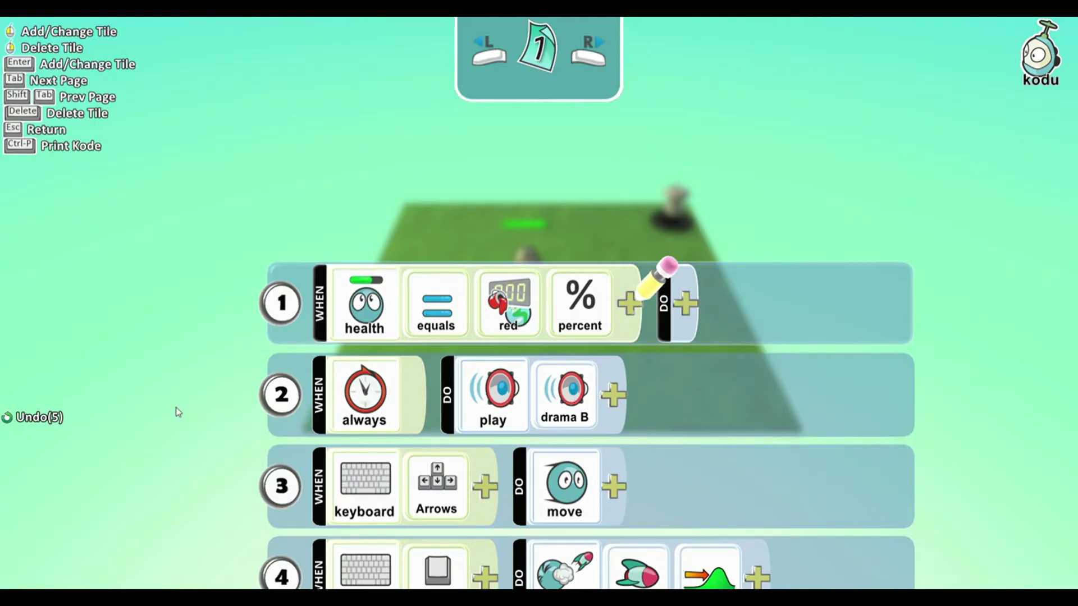
scroll(378, 386, "down", 1)
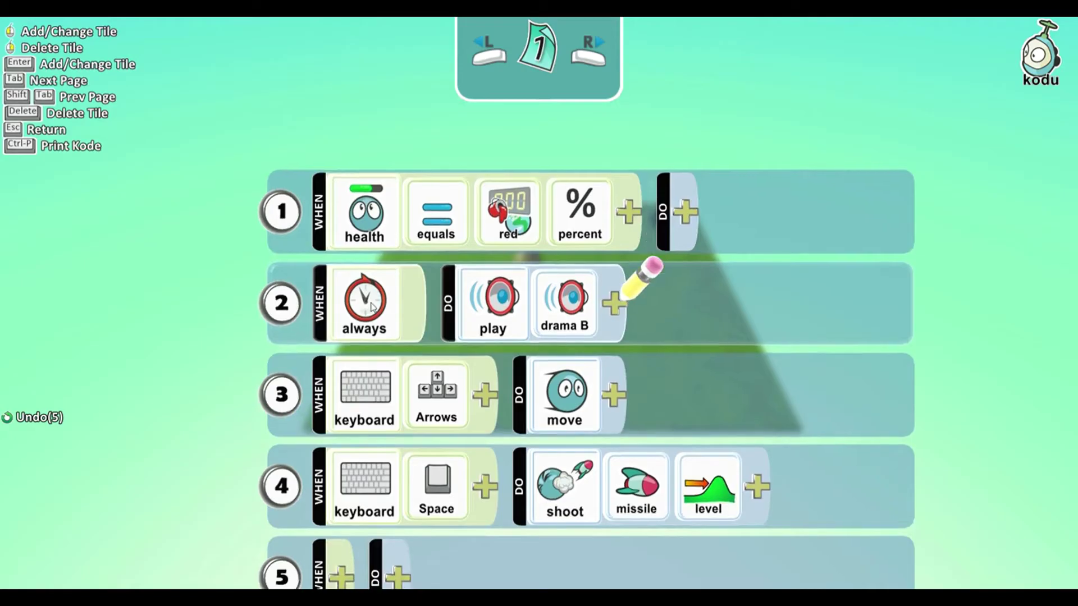
right_click(562, 312)
left_click(589, 294)
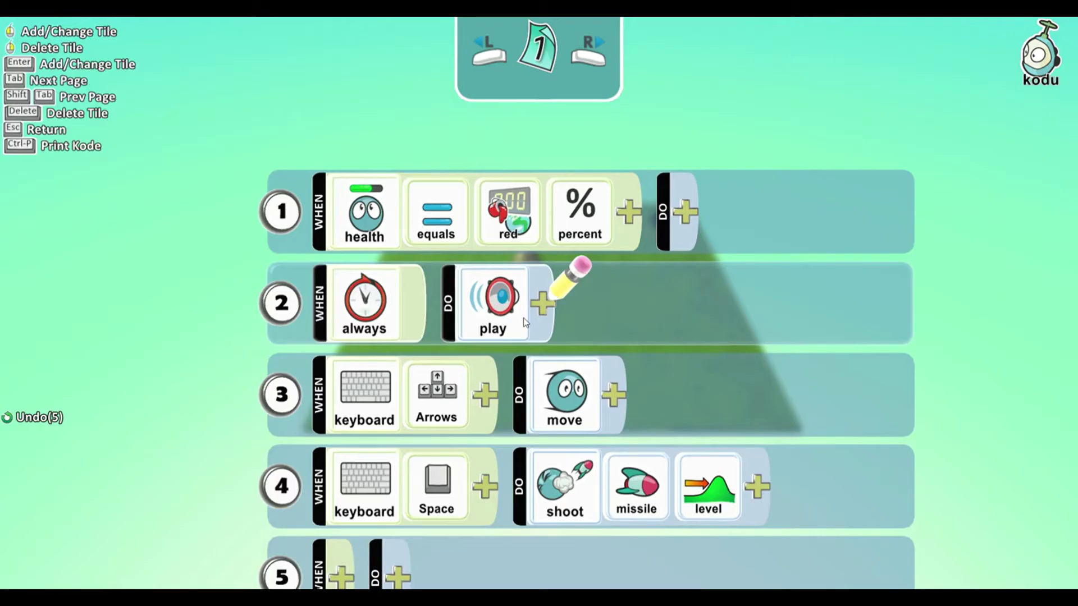
right_click(523, 317)
left_click(553, 296)
right_click(408, 299)
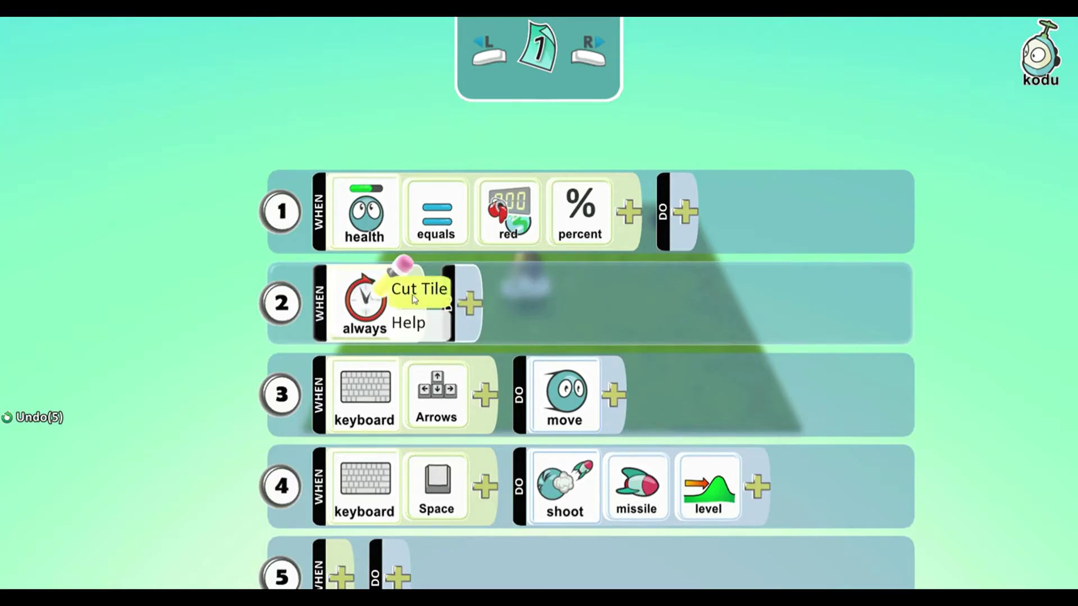
left_click(411, 294)
left_click(350, 317)
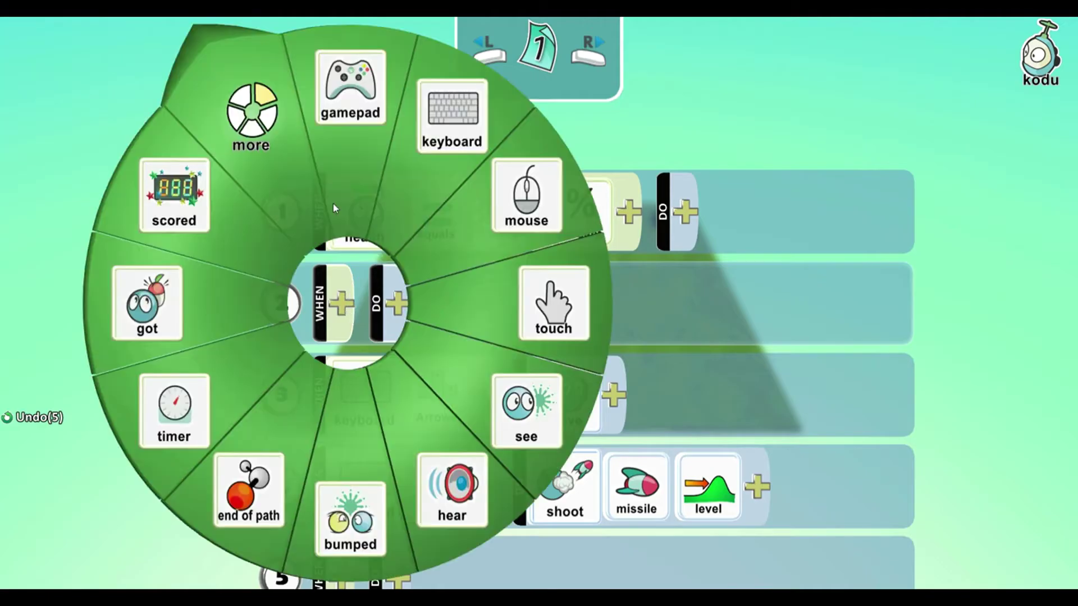
left_click(269, 152)
left_click(183, 167)
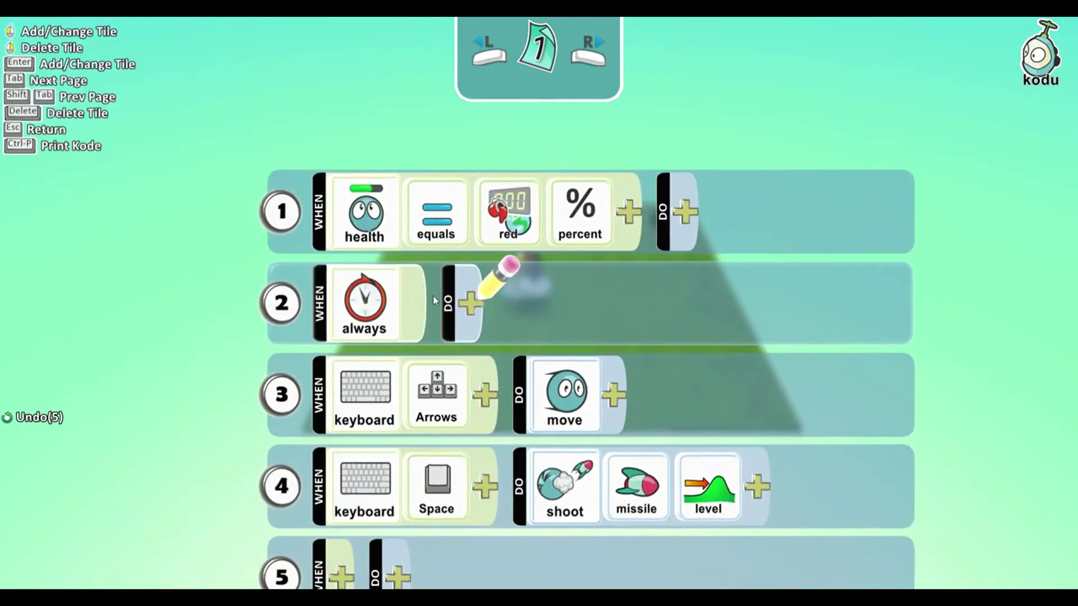
left_click(471, 305)
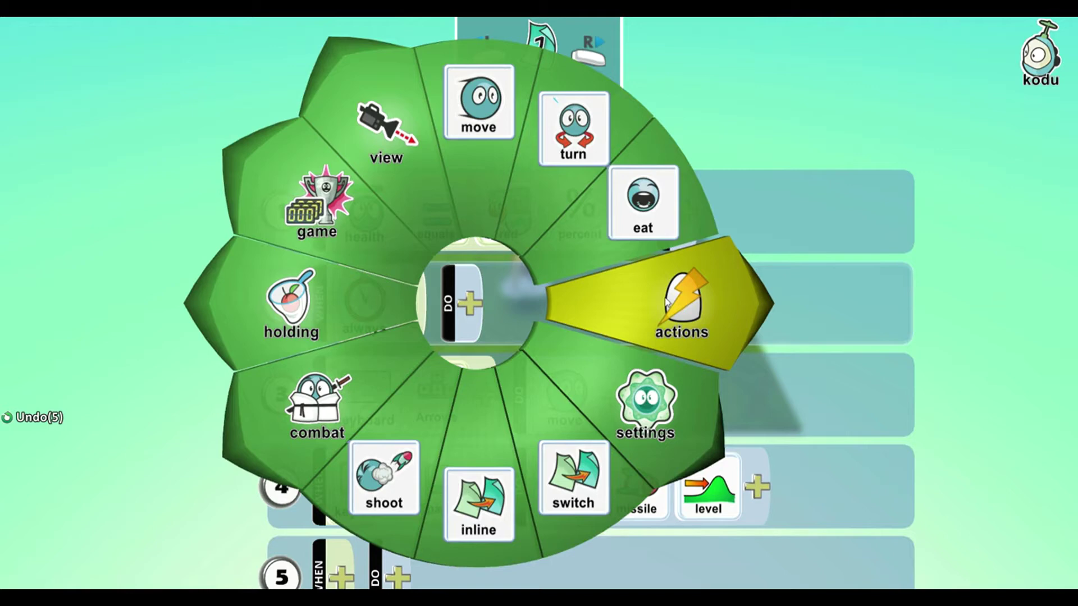
left_click(675, 297)
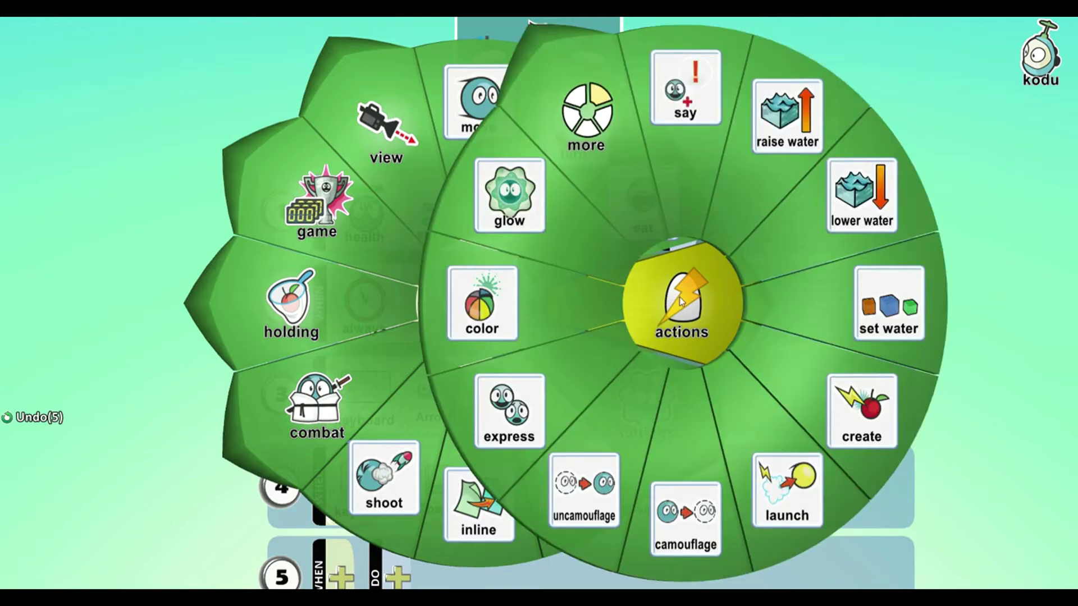
left_click(591, 164)
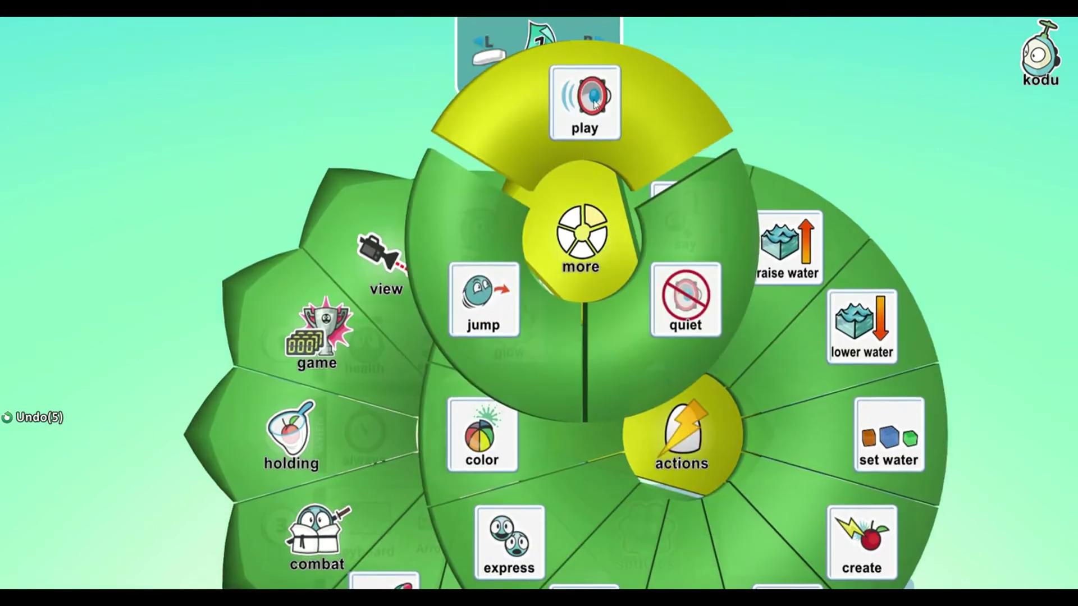
left_click(590, 164)
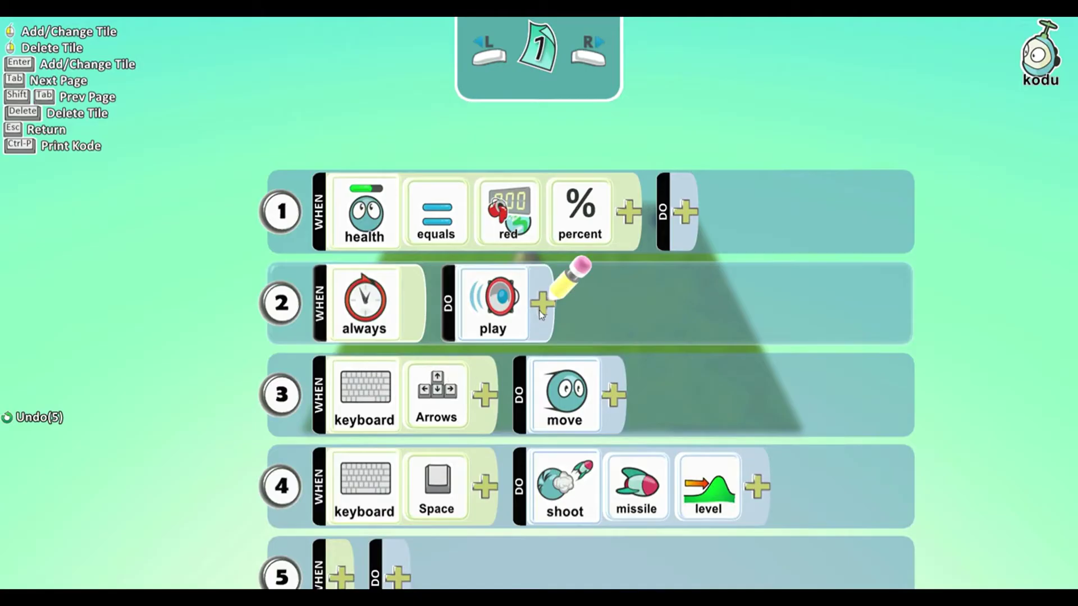
left_click(540, 314)
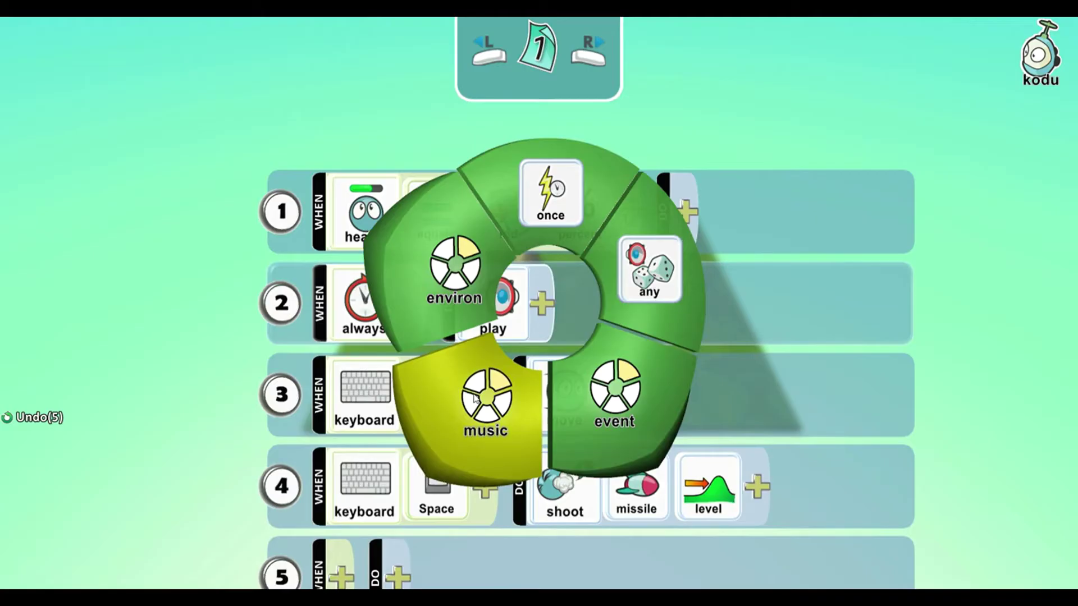
left_click(490, 416)
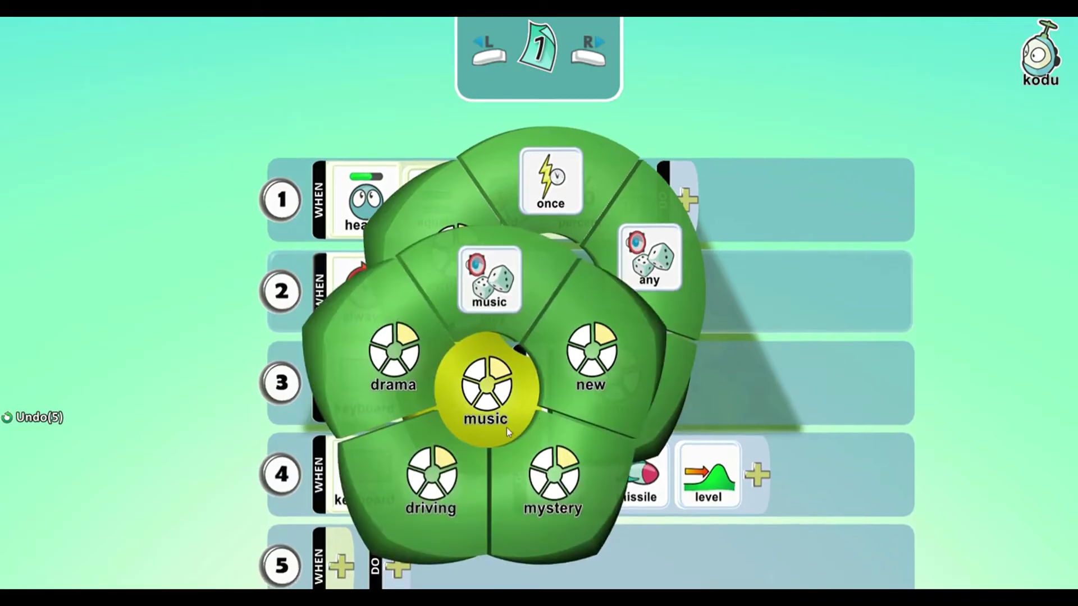
left_click(390, 366)
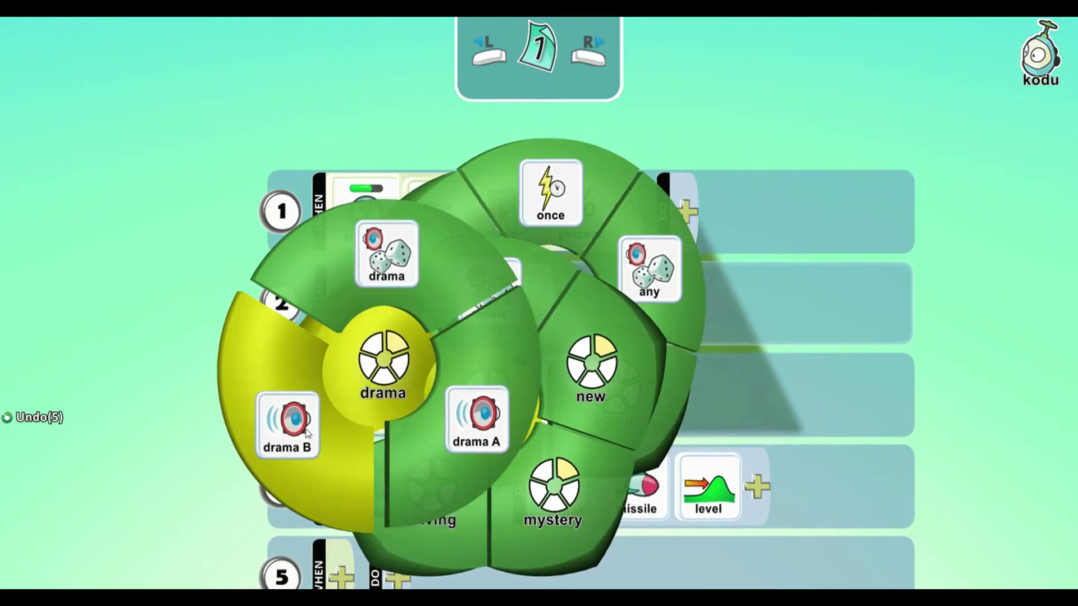
left_click(308, 432)
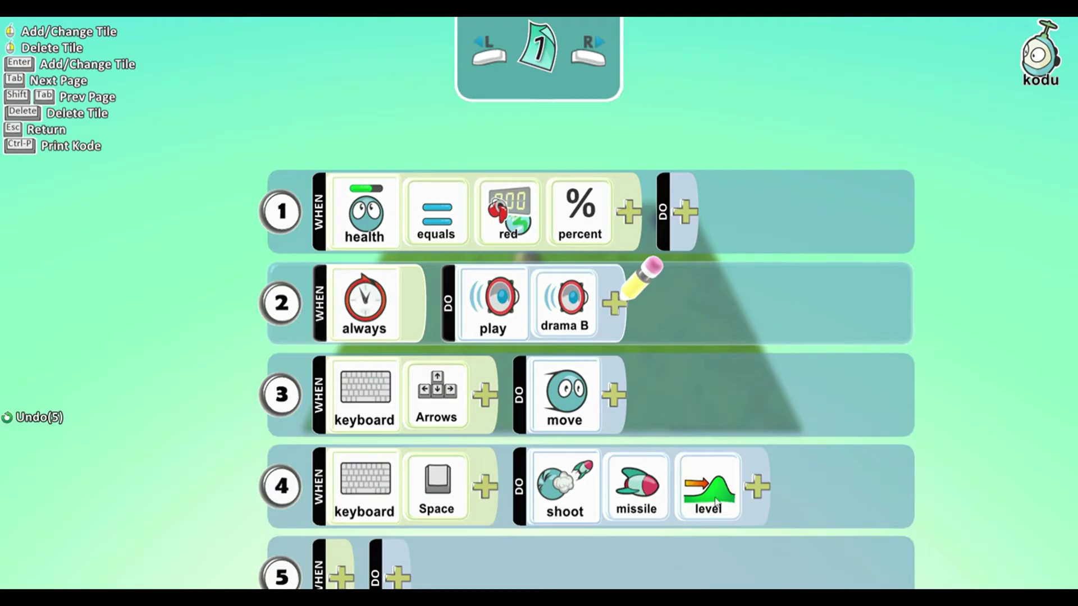
scroll(674, 444, "down", 2)
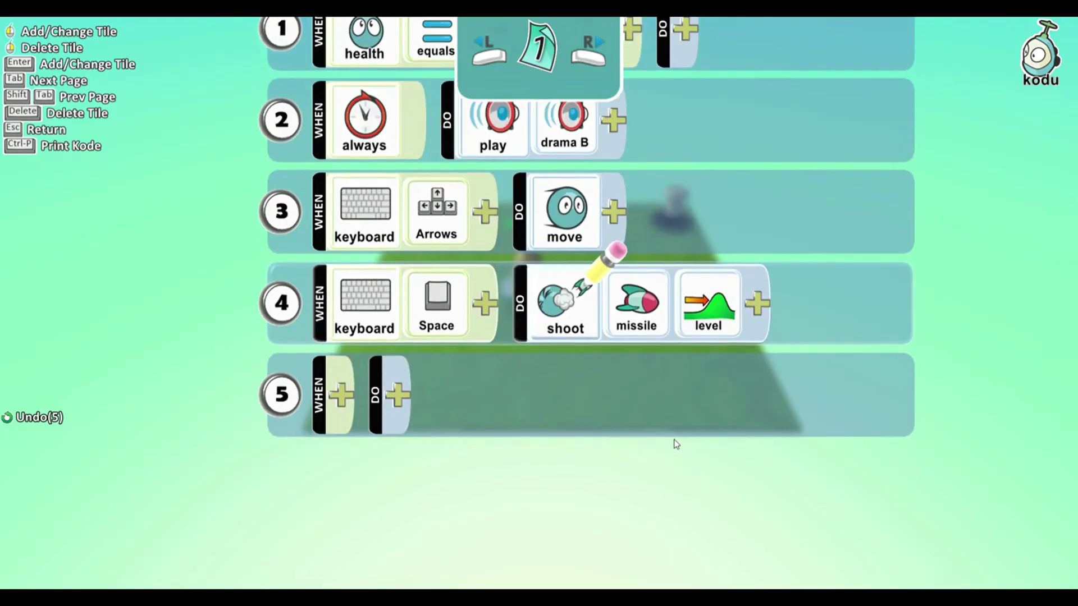
- Clear rule 4's existing level, missile, shoot, Space and keyboard tiles
left_click(695, 315)
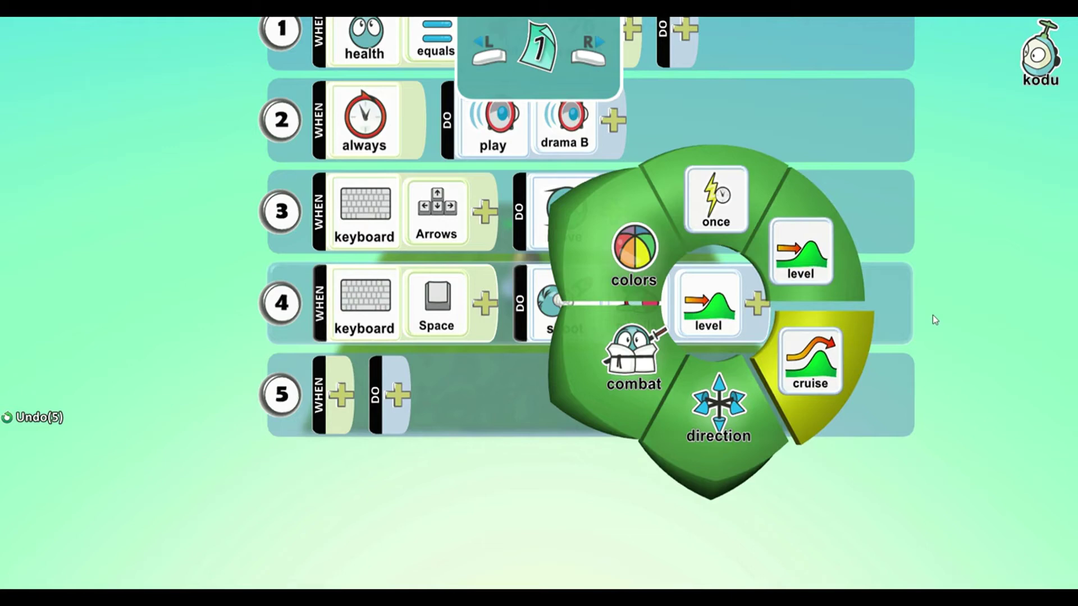
left_click(860, 335)
right_click(734, 303)
left_click(778, 284)
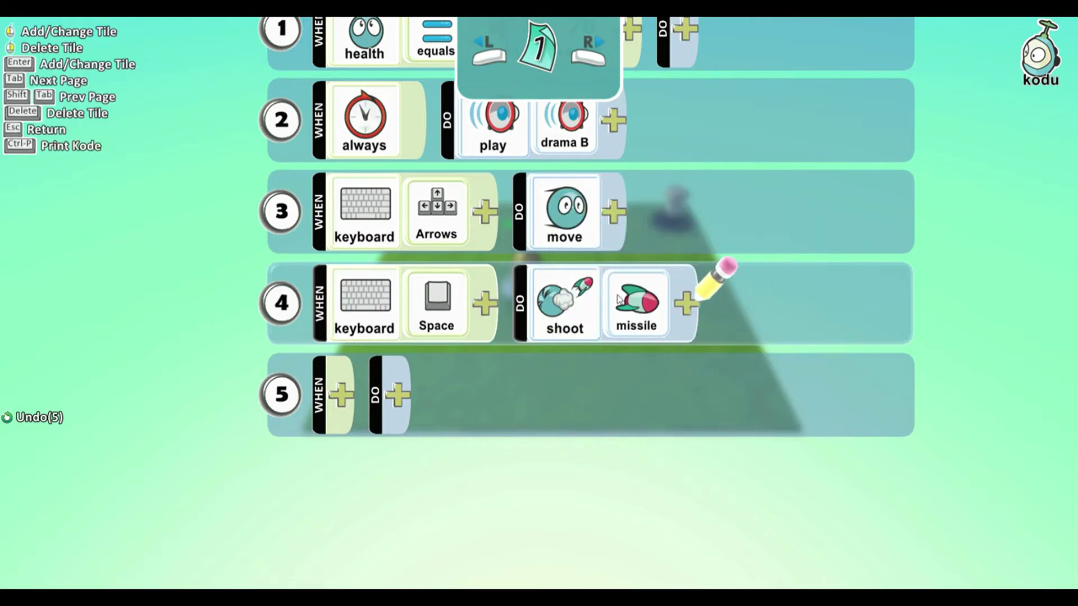
right_click(621, 300)
left_click(648, 283)
right_click(587, 295)
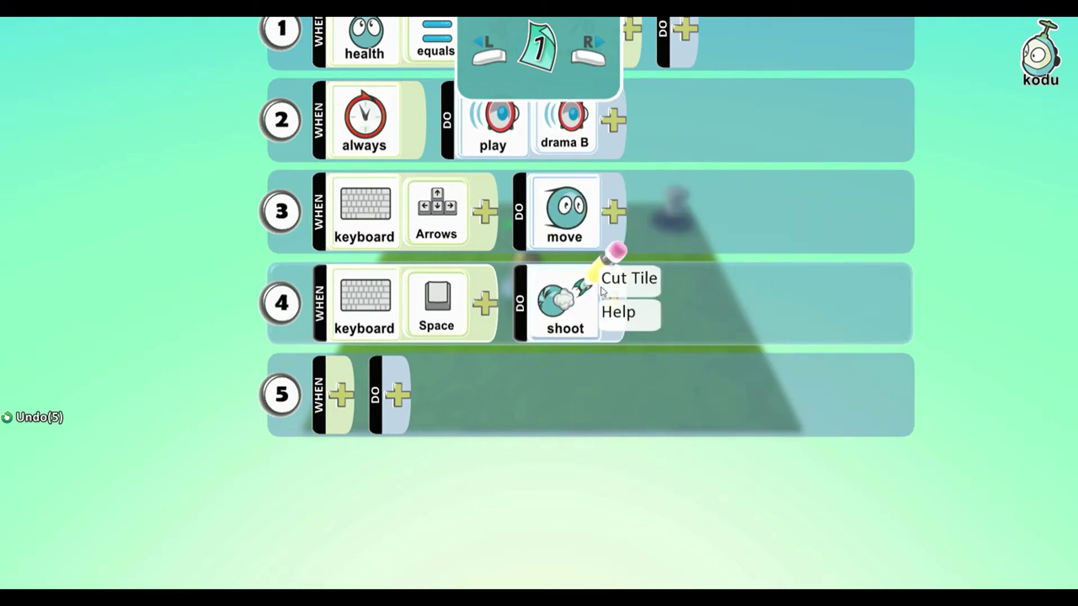
left_click(631, 281)
right_click(447, 300)
left_click(493, 286)
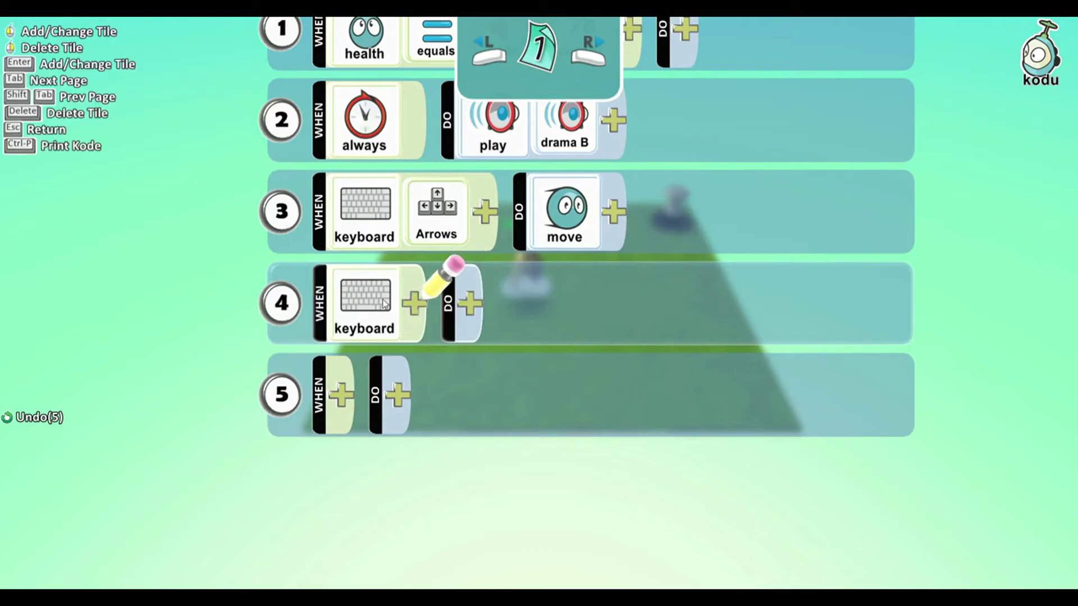
right_click(429, 290)
left_click(428, 289)
- Set rule 4's condition to keyboard Space
left_click(353, 304)
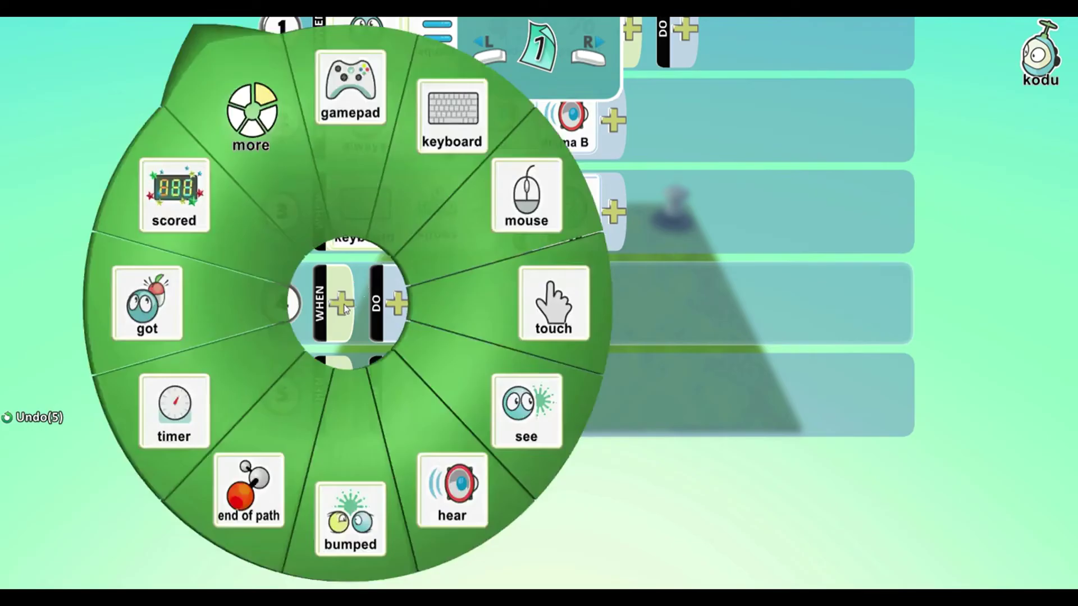
left_click(410, 222)
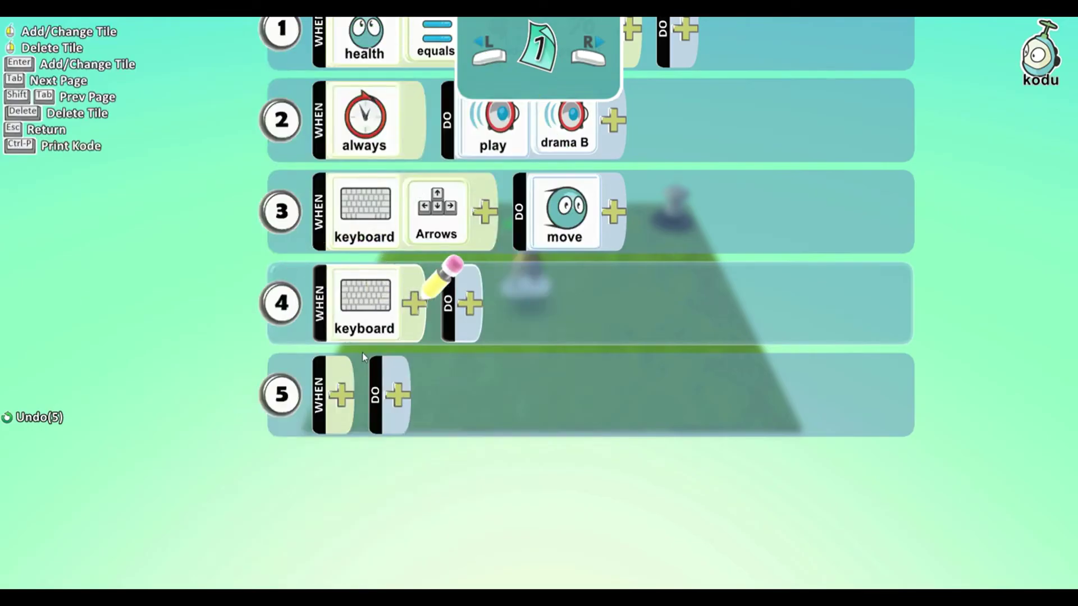
left_click(414, 310)
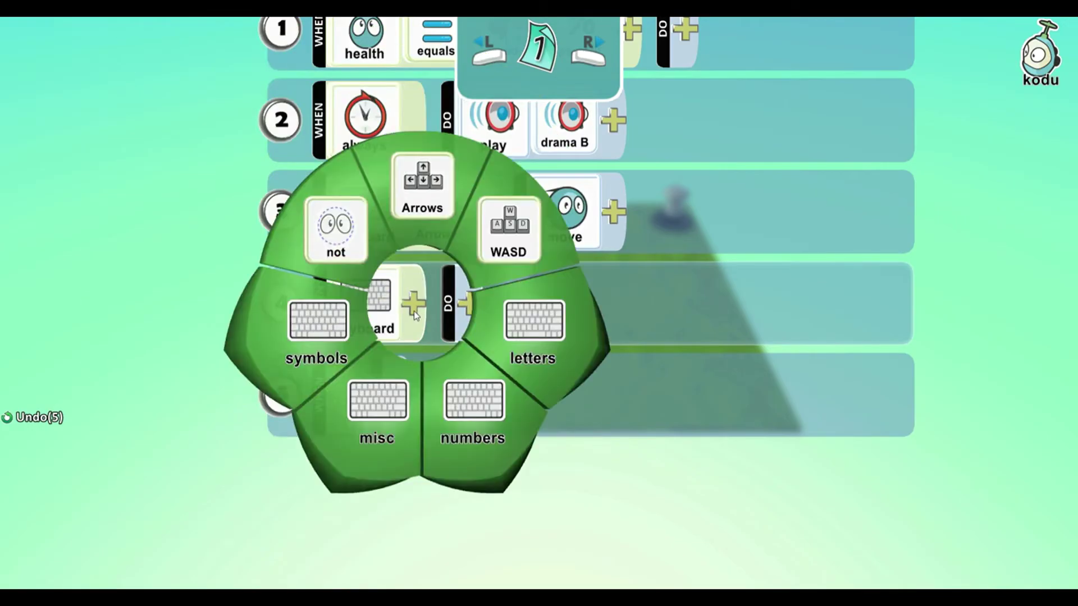
left_click(385, 427)
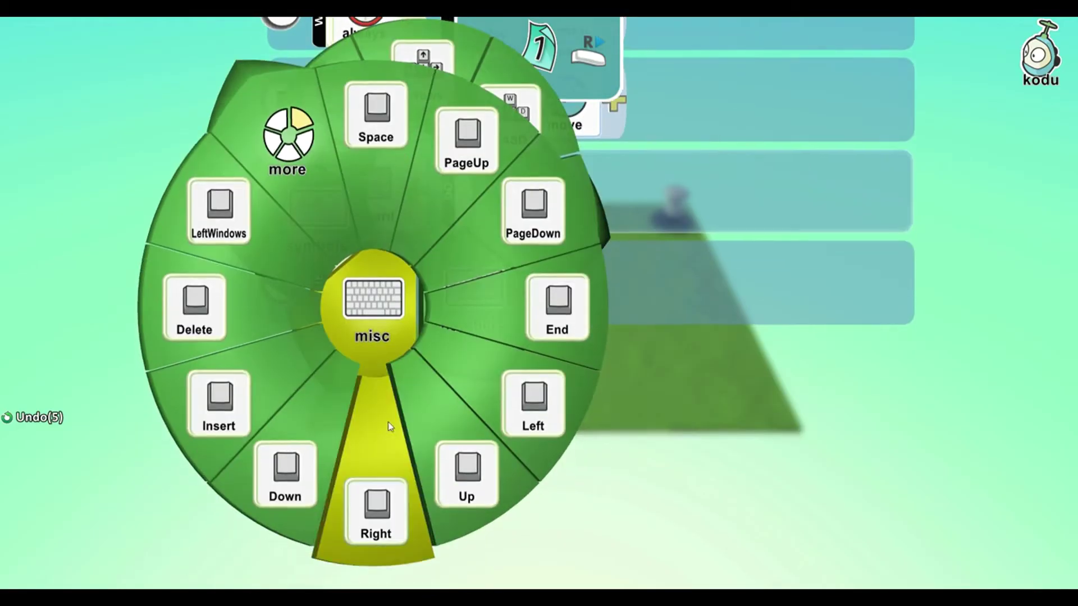
left_click(375, 133)
- Set rule 4's action to shoot missile level
left_click(537, 312)
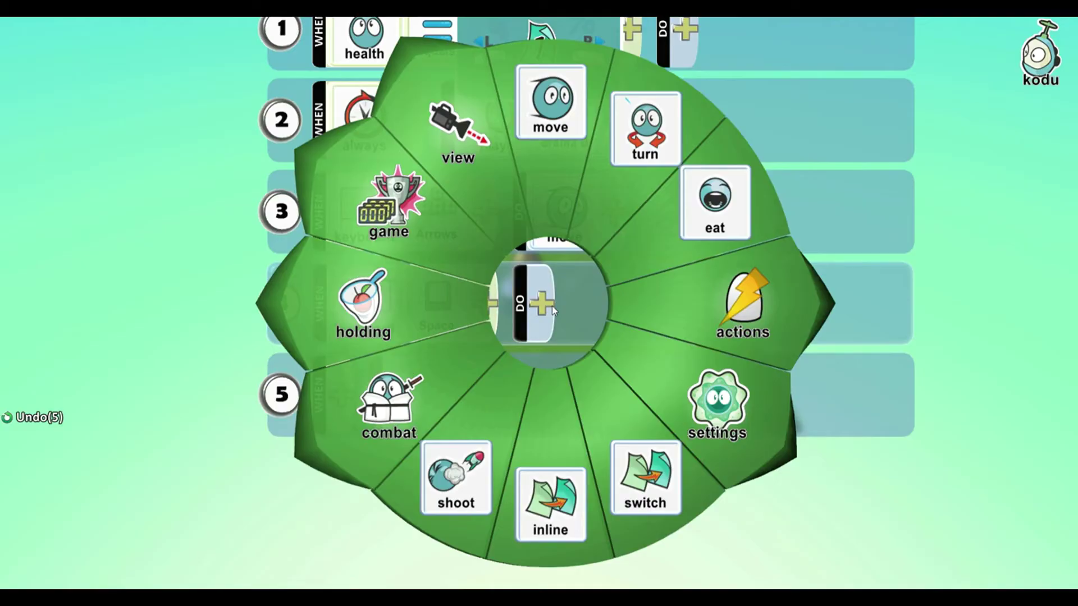
left_click(456, 484)
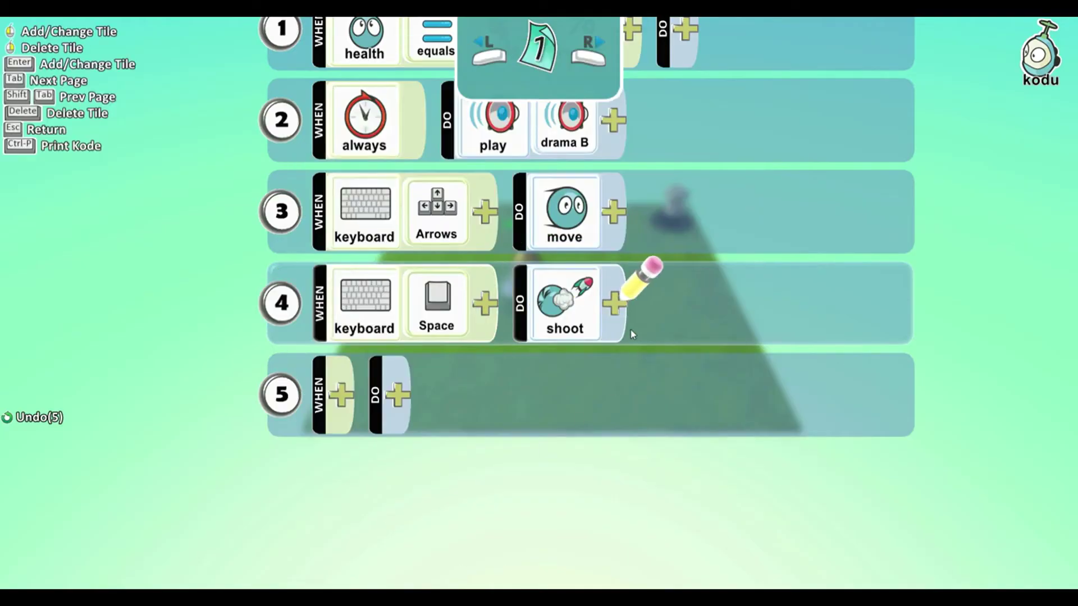
left_click(608, 302)
left_click(706, 252)
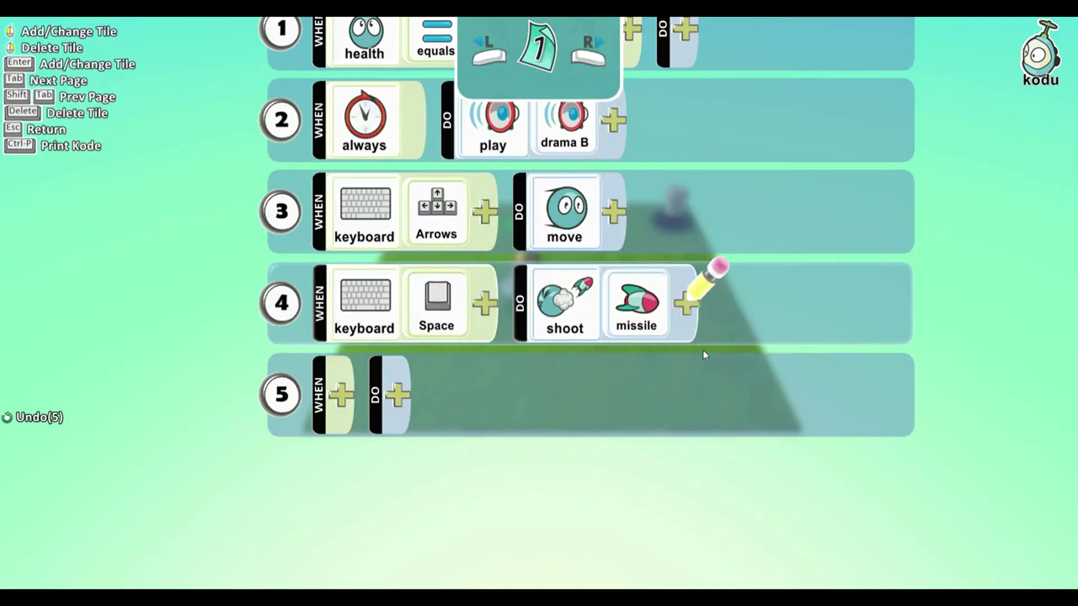
left_click(689, 297)
left_click(760, 265)
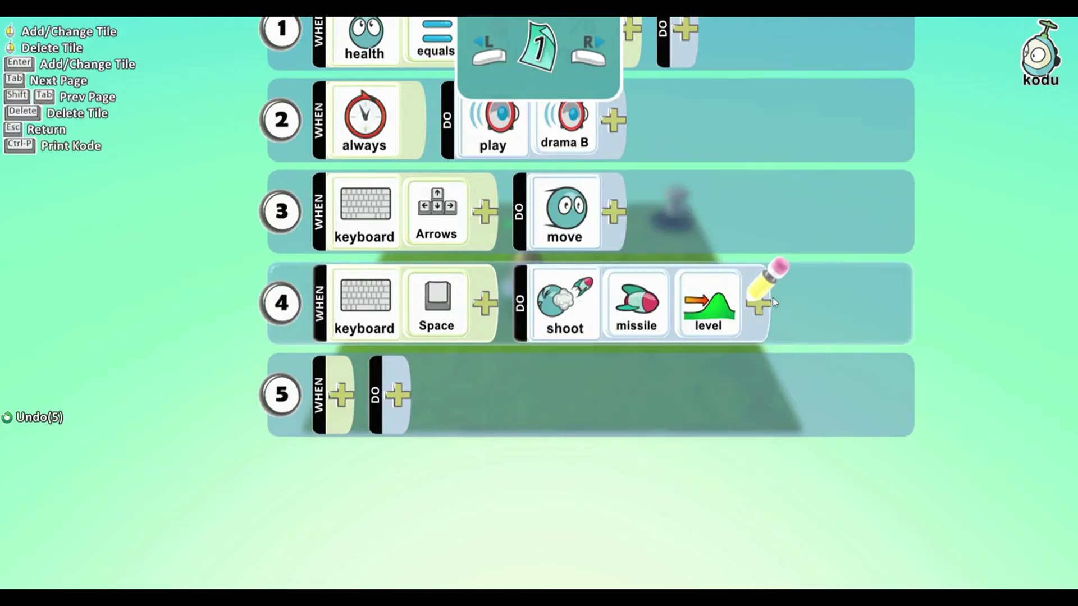
scroll(637, 547, "up", 3)
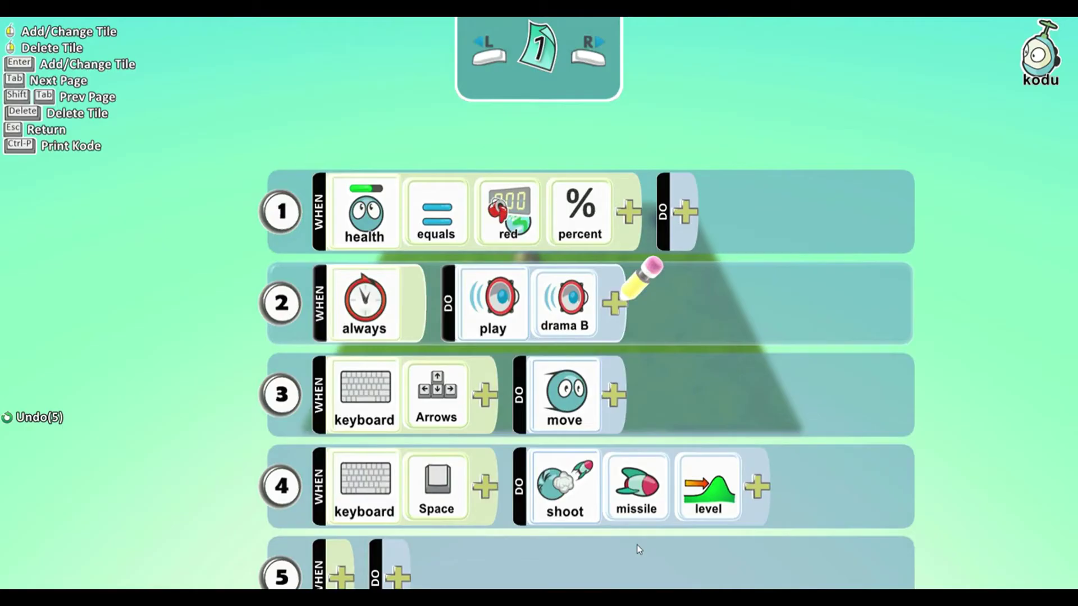
scroll(637, 545, "down", 1)
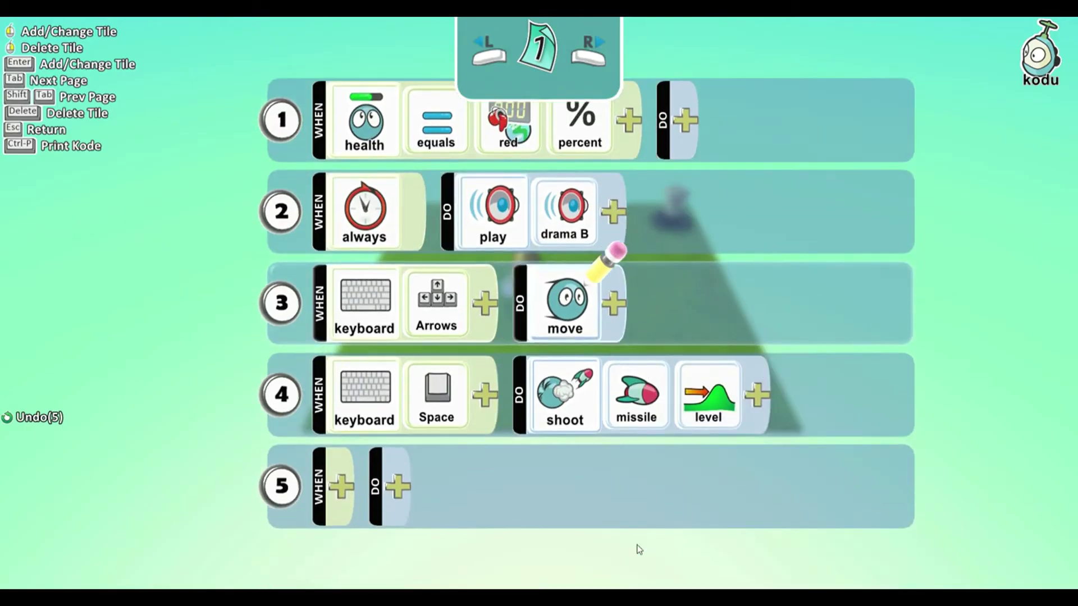
scroll(637, 549, "up", 1)
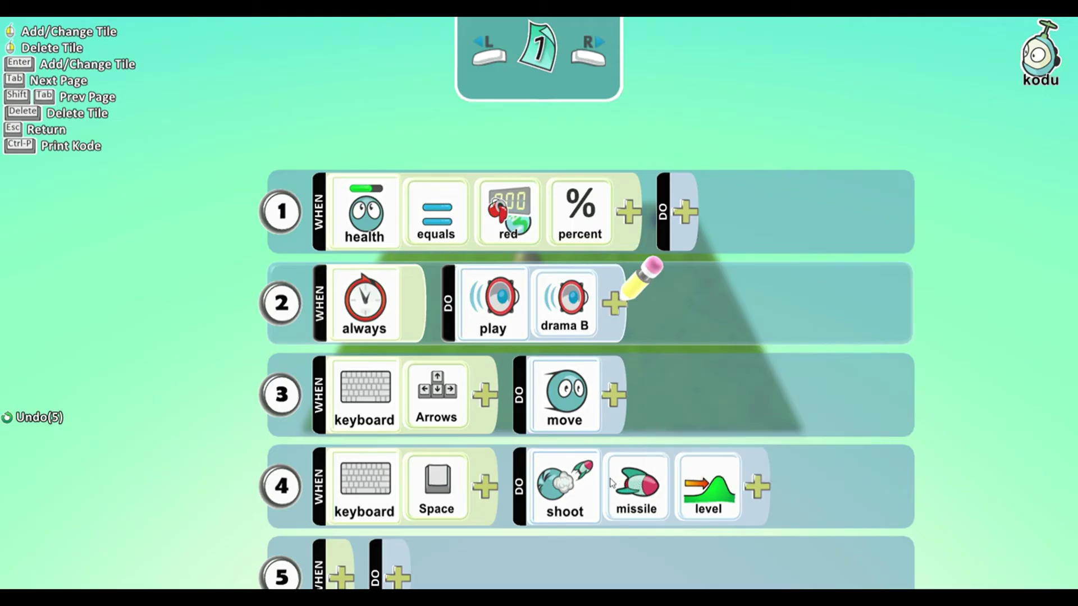
- Leave the kodu's program, then view the stick's always-turn, shoot-red-blips program and exit
key("Escape")
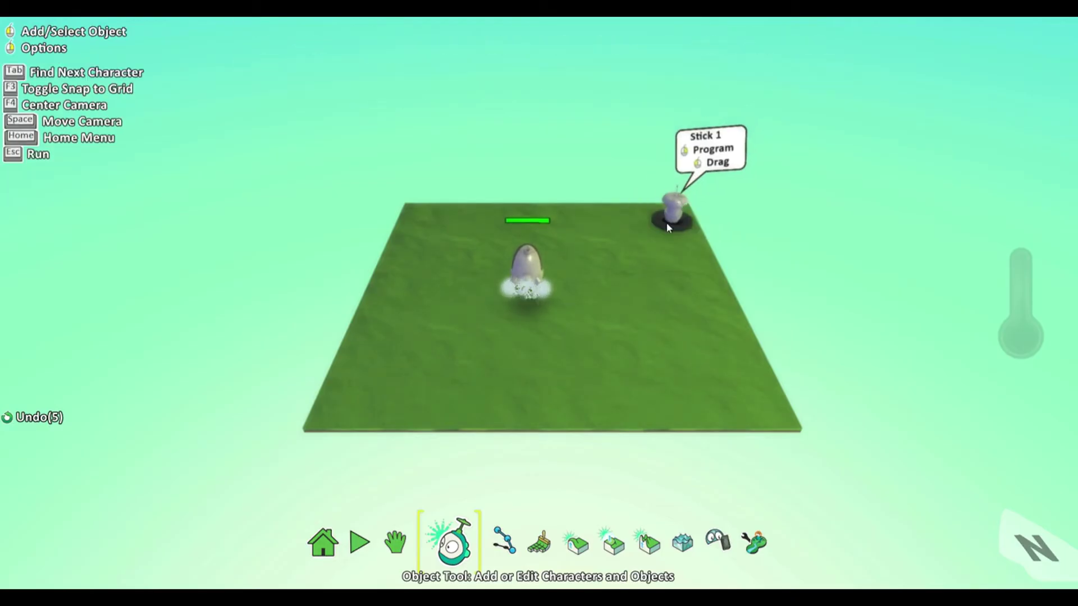
right_click(668, 225)
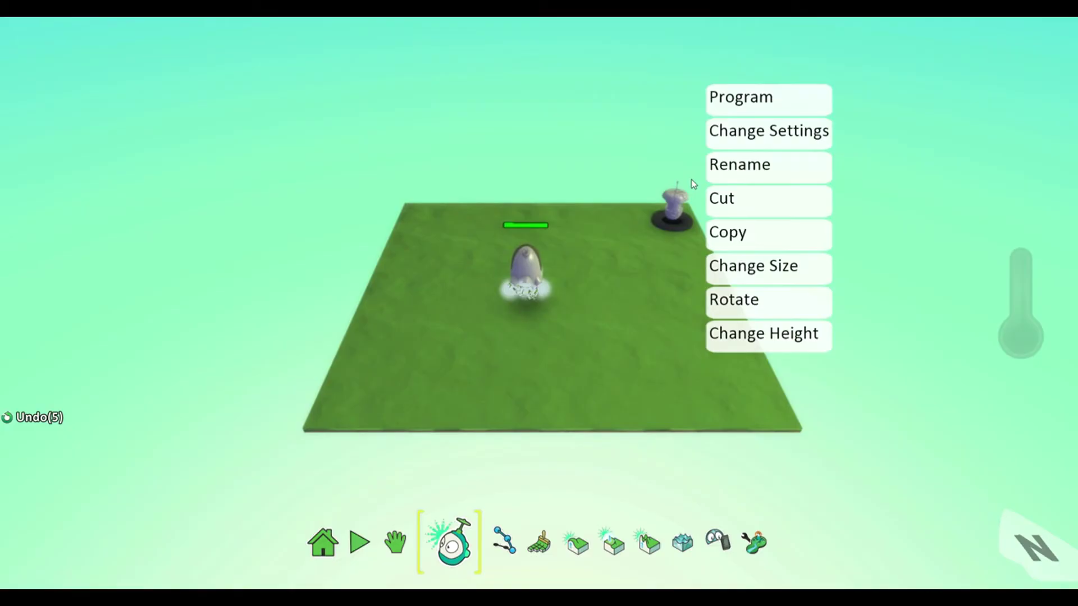
left_click(749, 98)
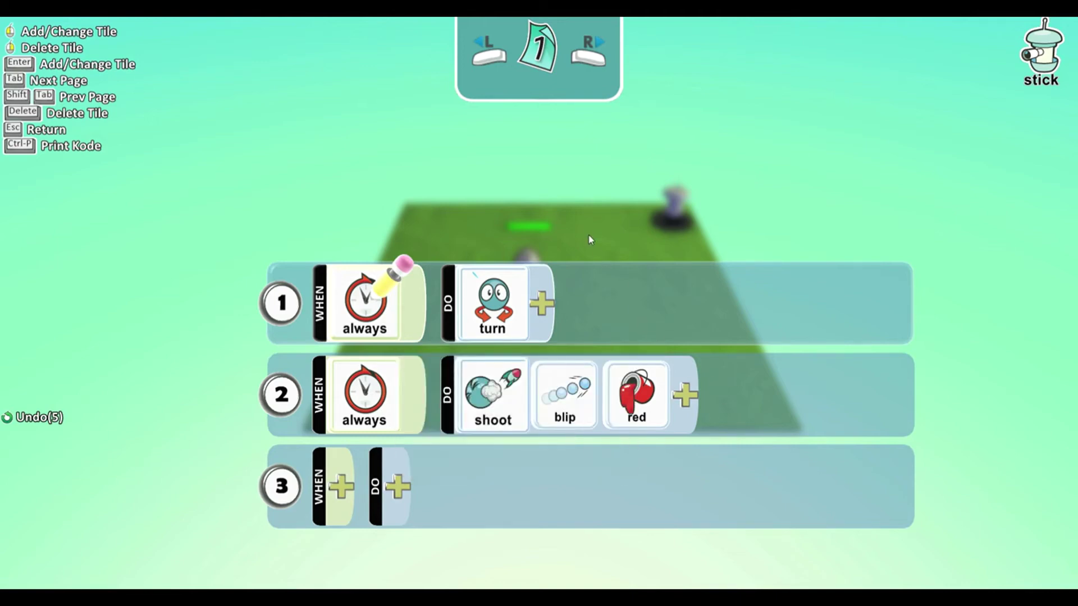
key("Escape")
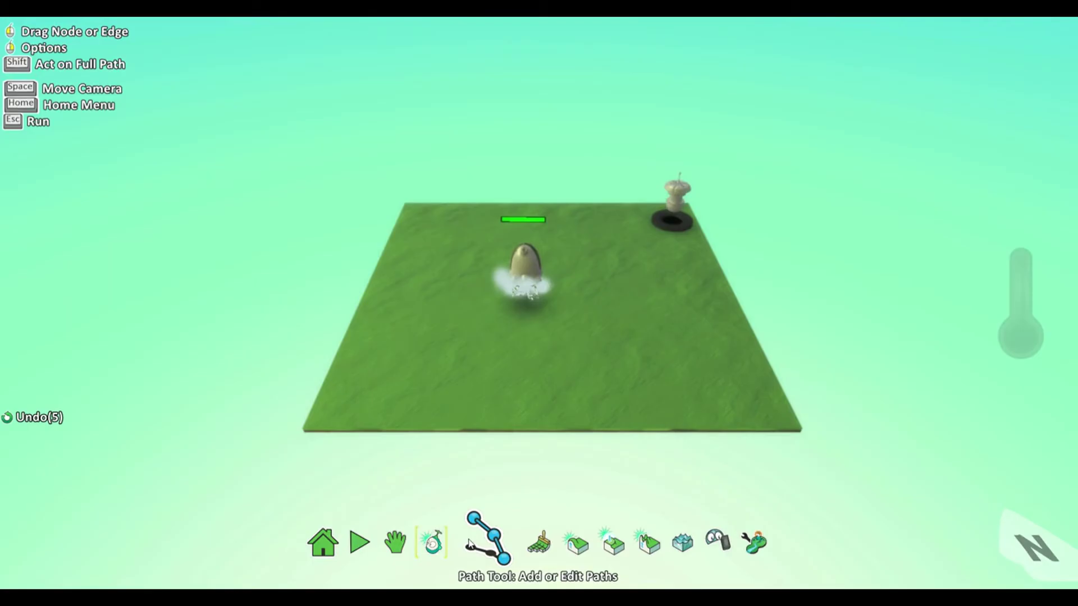
- Place a second stick at the ground's far left corner and bring up its options
left_click(432, 543)
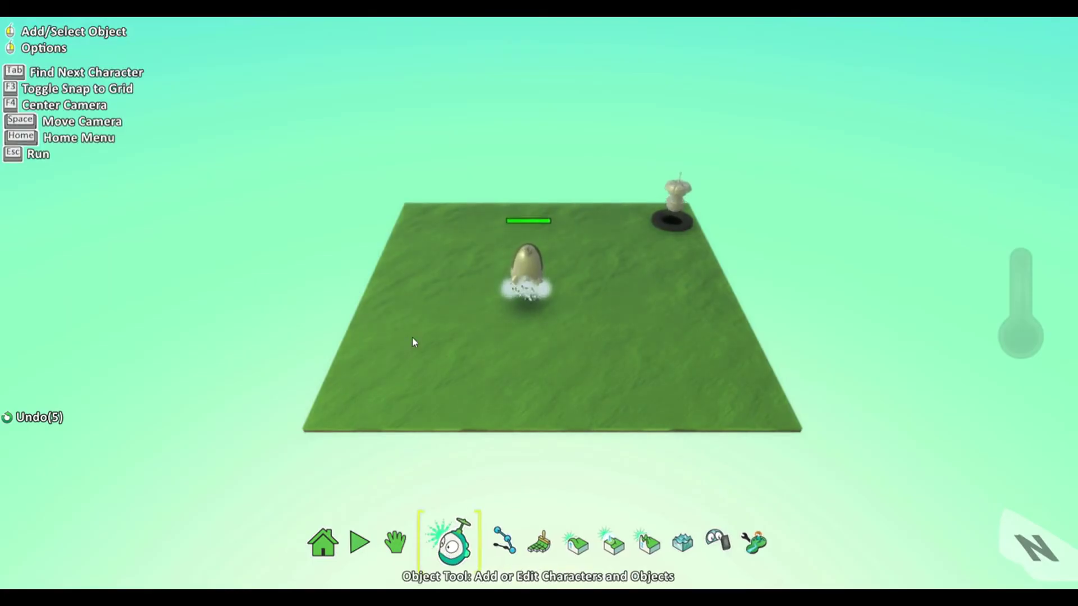
left_click(415, 230)
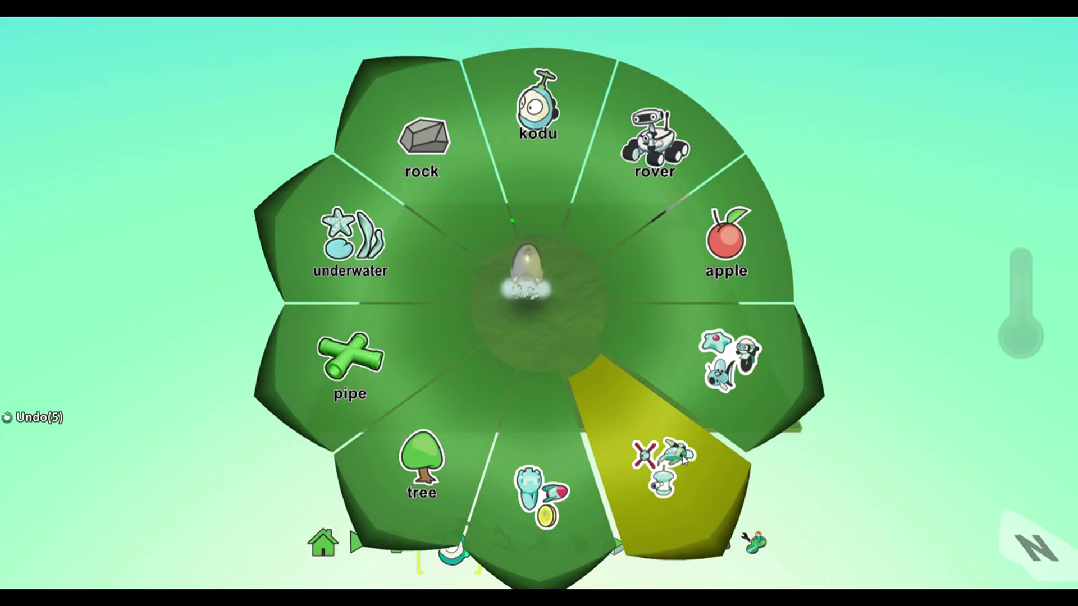
left_click(651, 457)
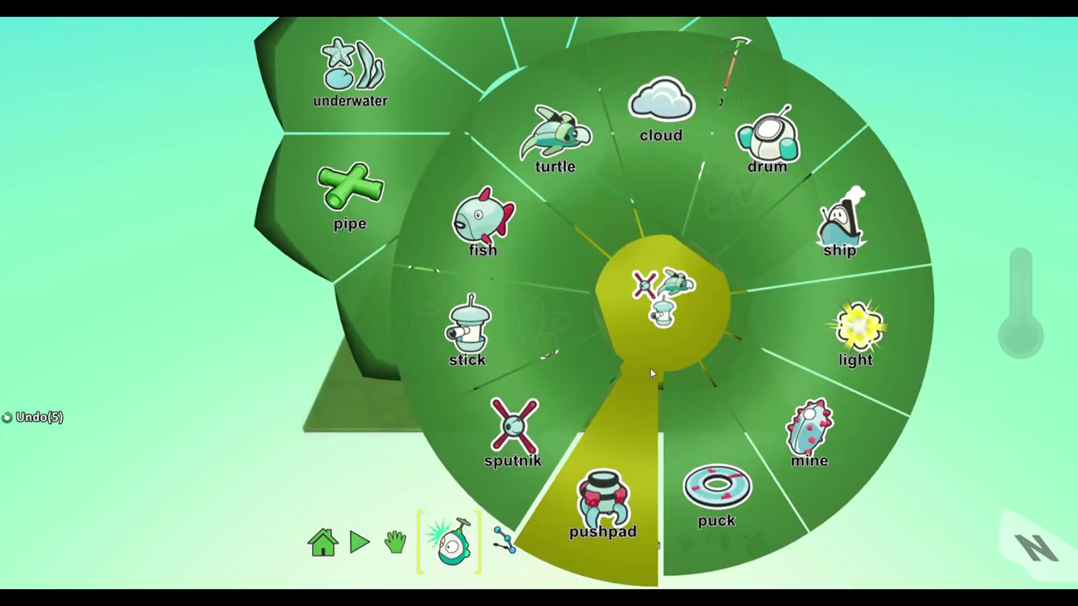
left_click(496, 322)
right_click(416, 220)
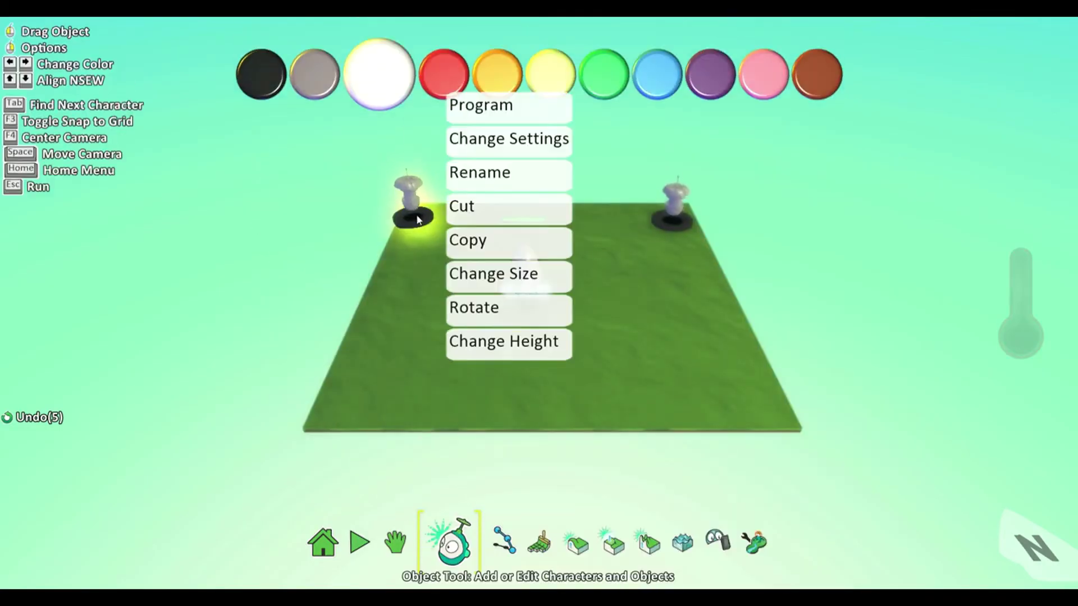
- Open the new stick's program and set rule 1 to 'when always, do turn'
left_click(491, 106)
left_click(351, 305)
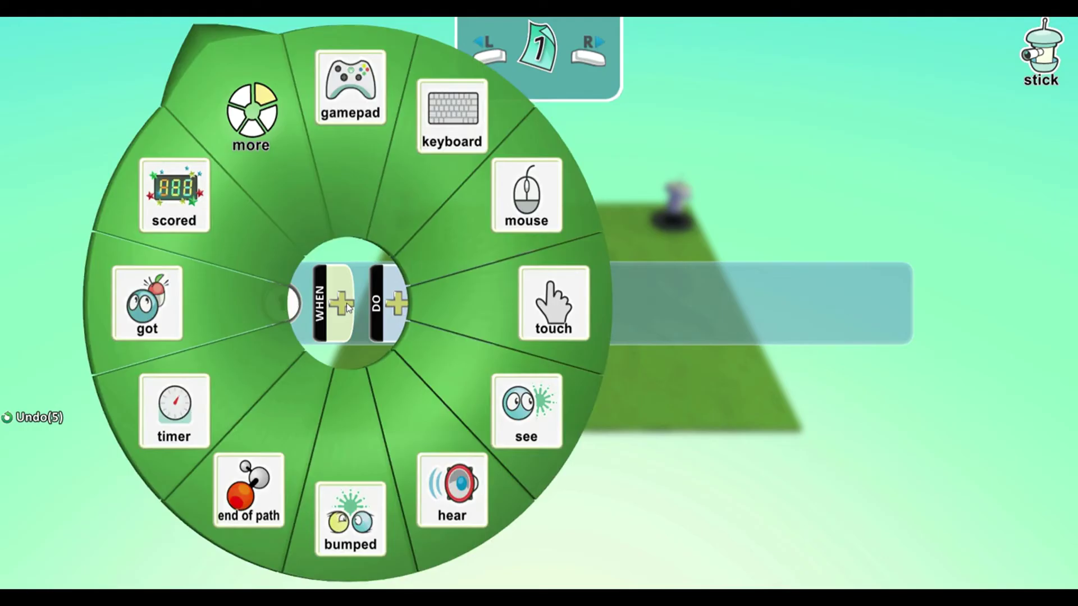
left_click(252, 114)
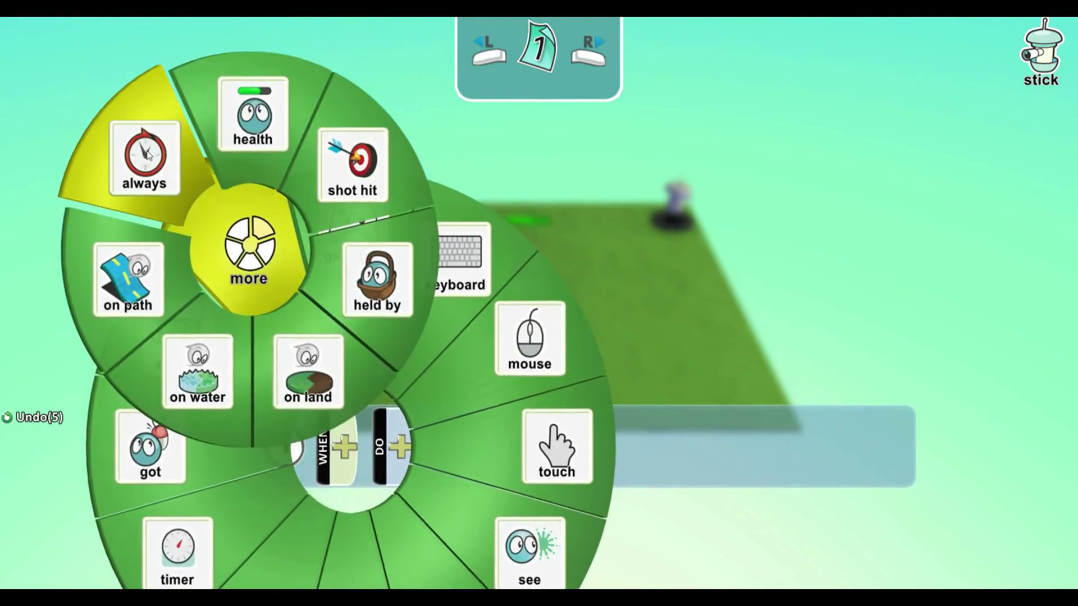
left_click(145, 153)
left_click(471, 282)
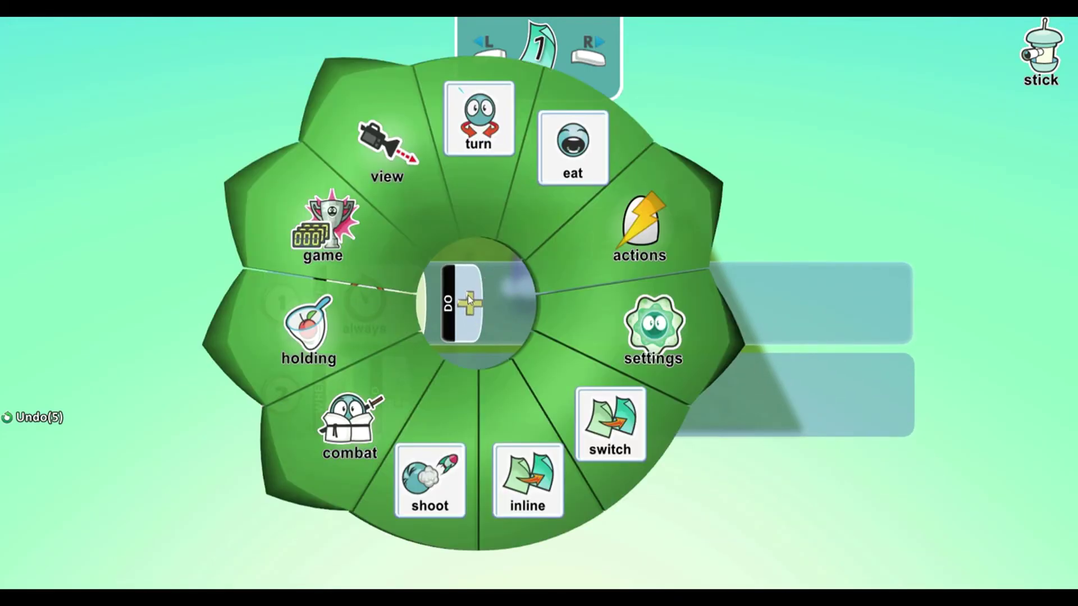
left_click(477, 169)
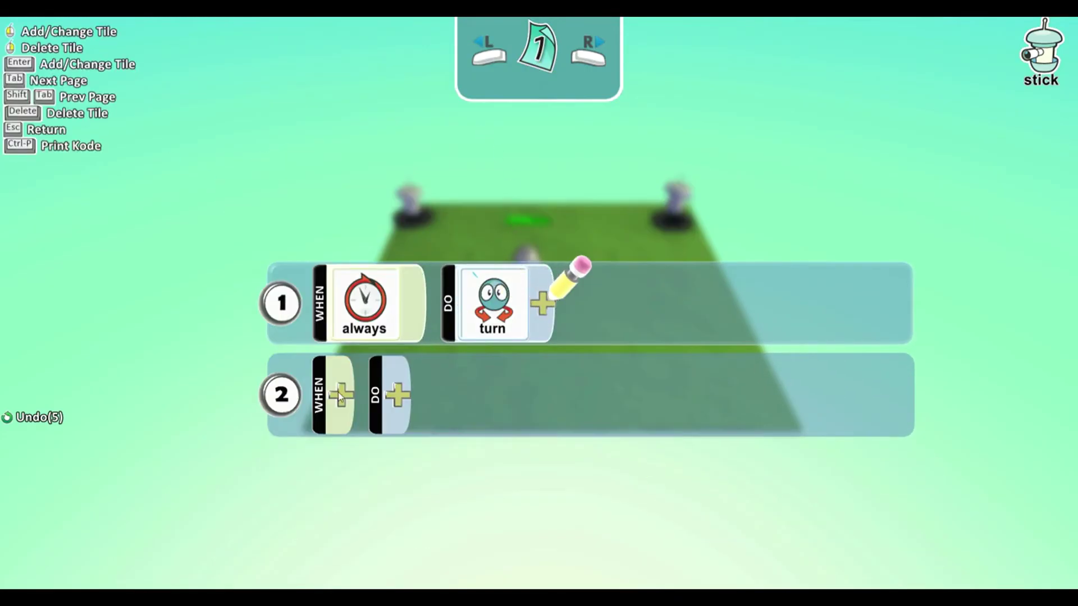
- Set rule 2 to 'when always, do shoot blip red'
left_click(341, 307)
left_click(269, 150)
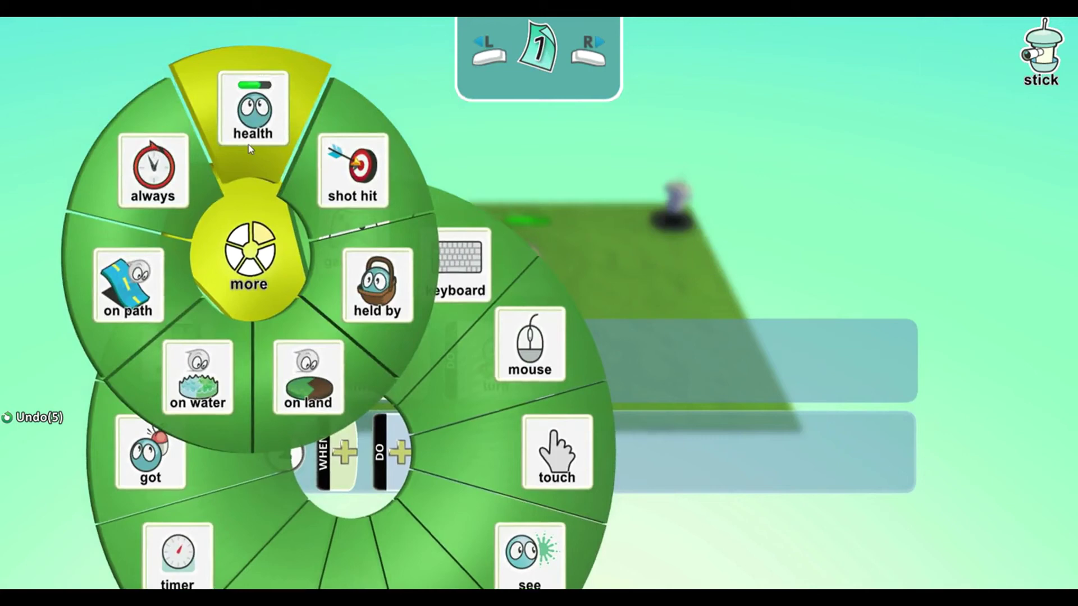
left_click(146, 172)
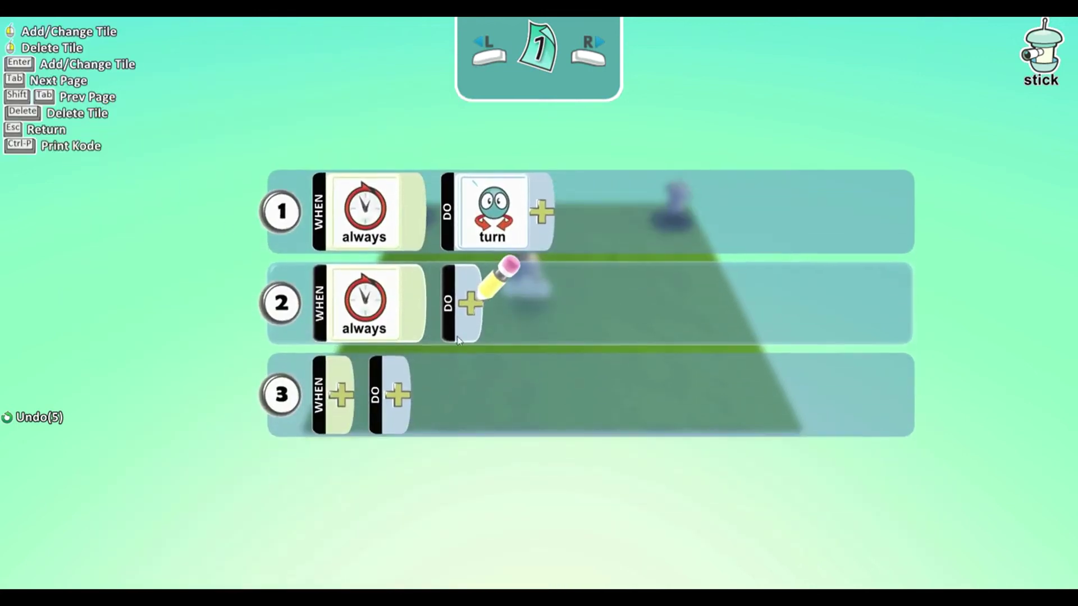
left_click(470, 312)
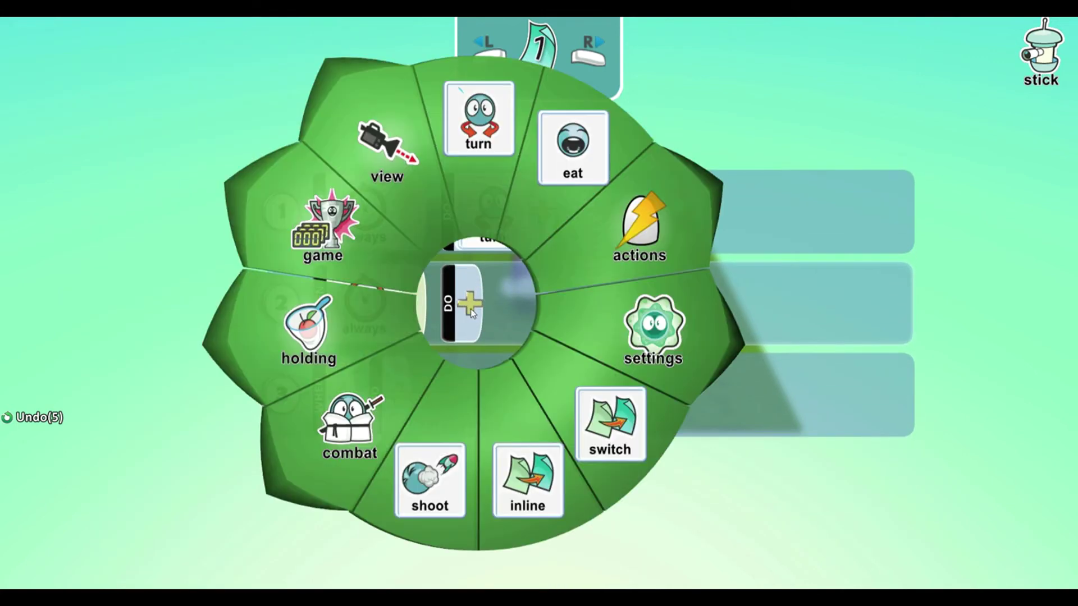
left_click(457, 433)
left_click(543, 305)
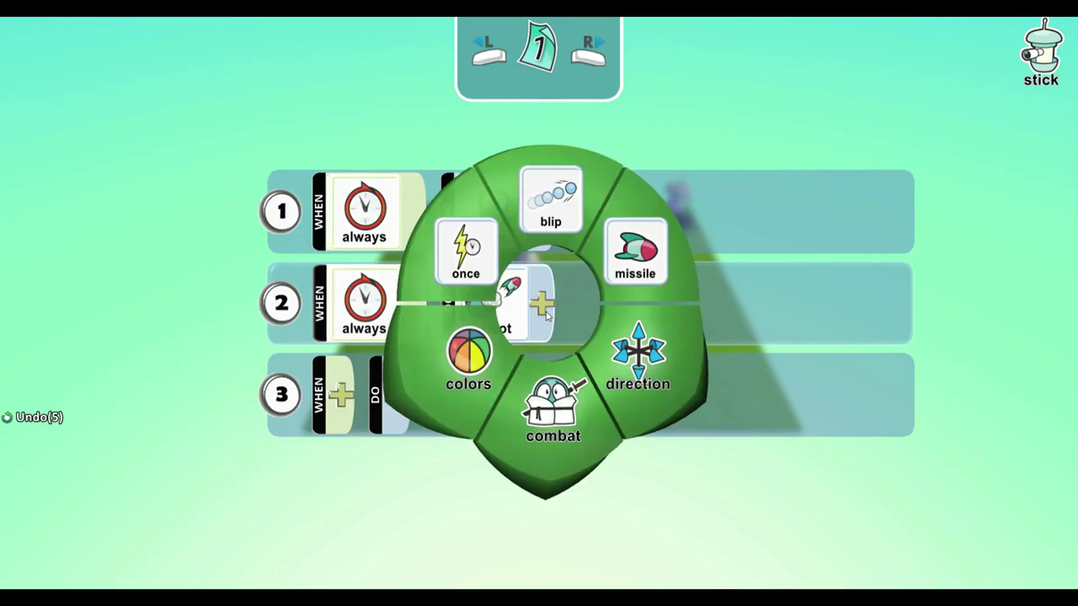
left_click(556, 223)
left_click(612, 313)
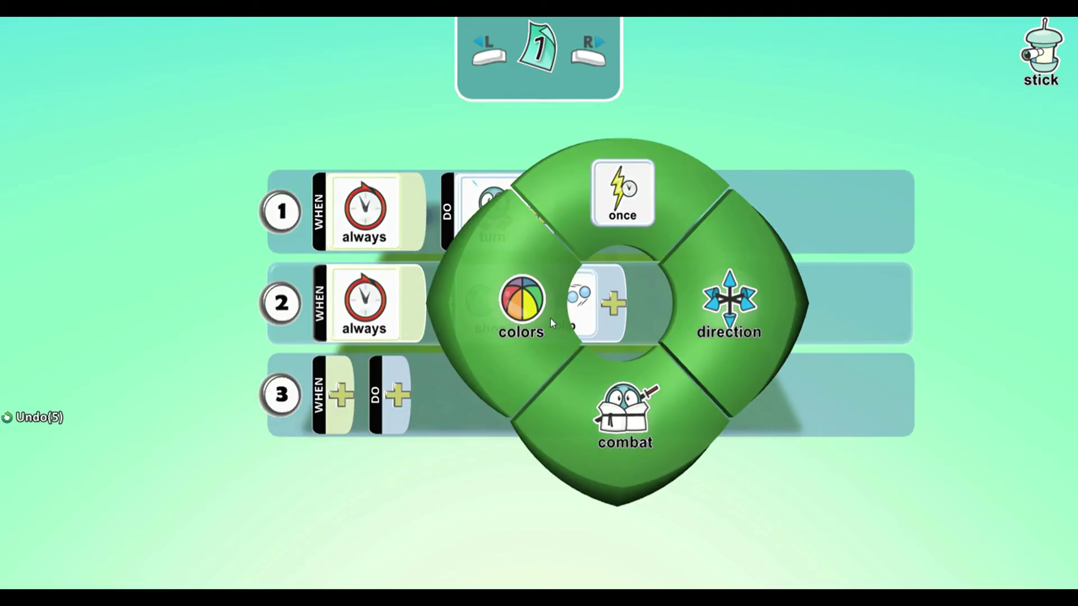
left_click(533, 321)
left_click(703, 321)
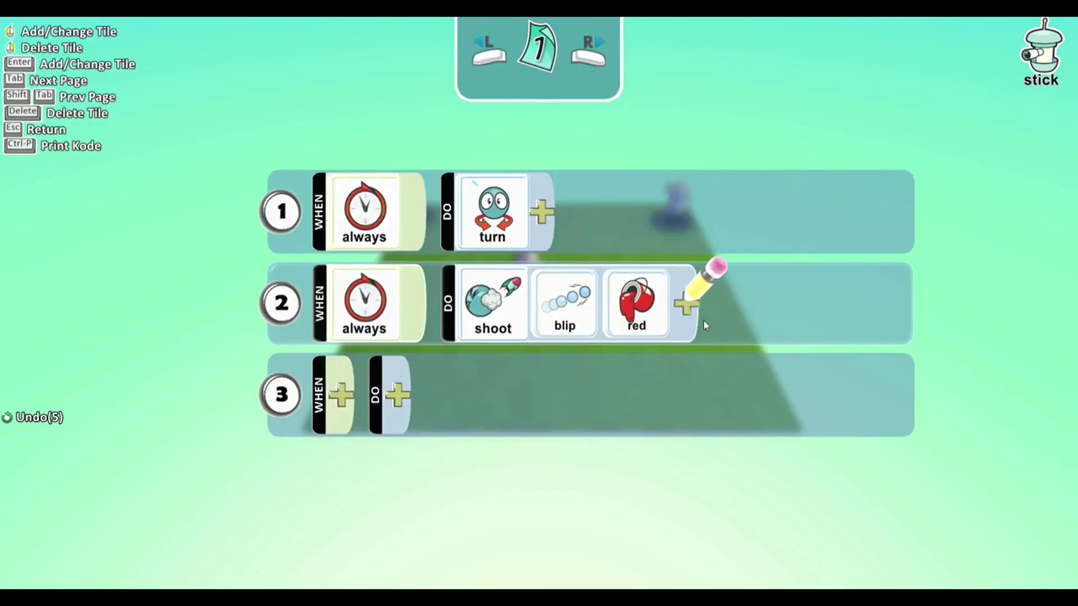
- Return to the world, Tab to the next character, and start play mode
key("Escape")
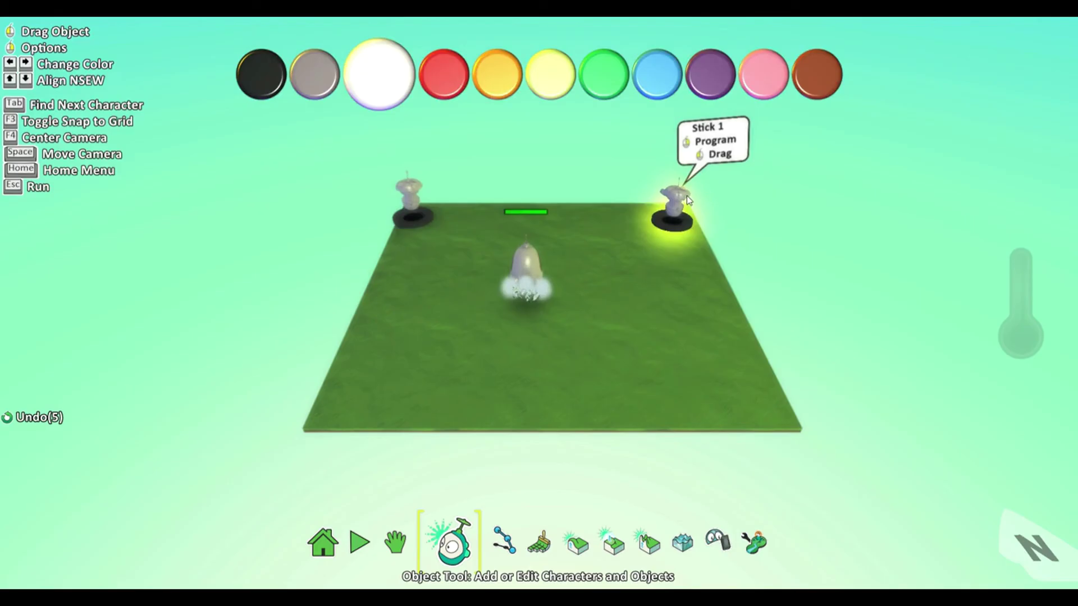
mouse_move(526, 267)
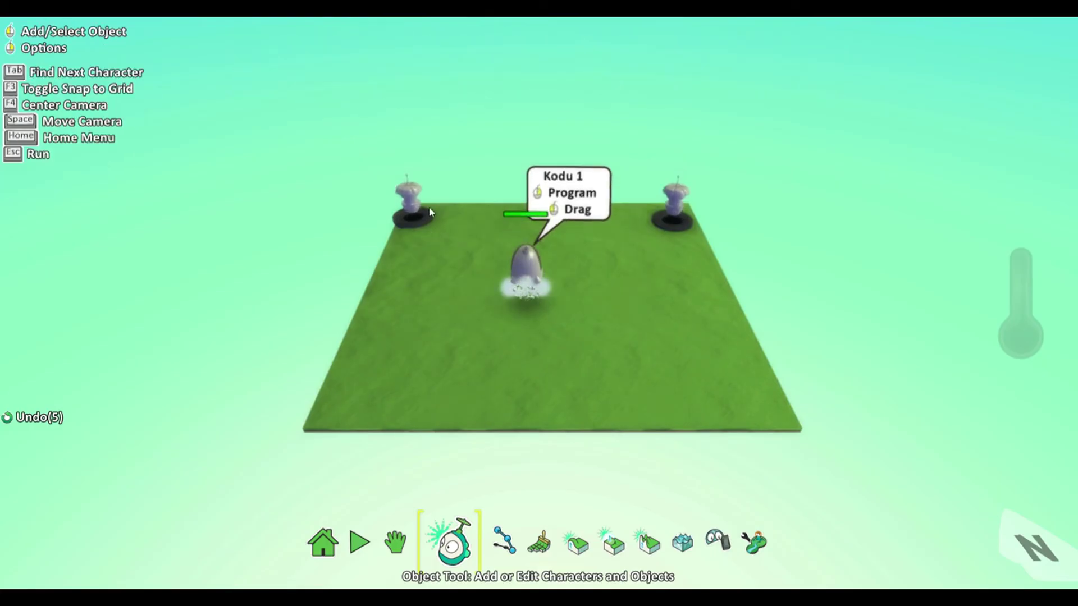
key("Tab")
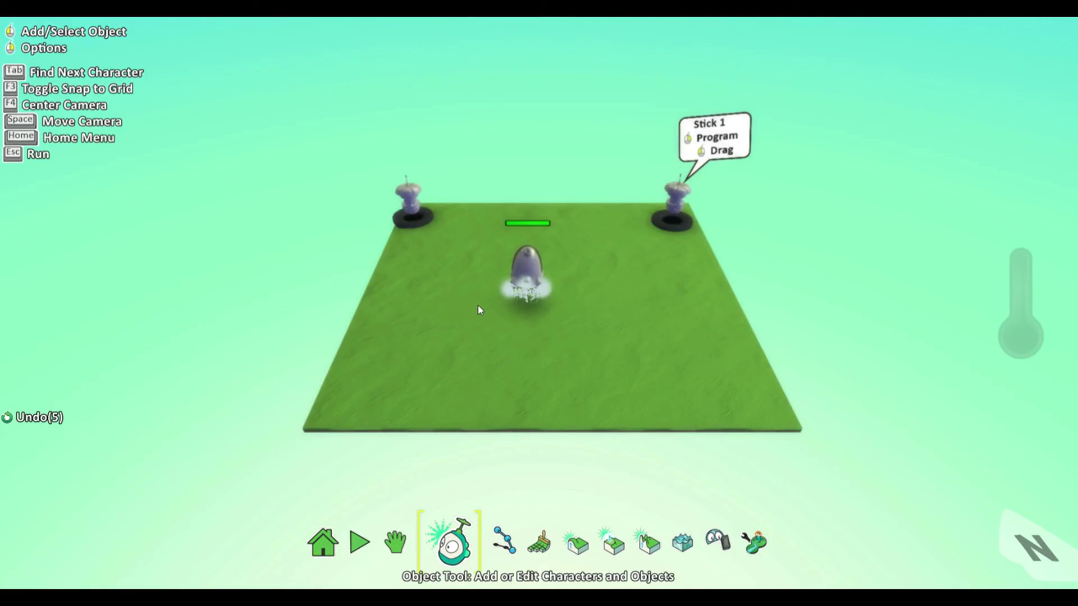
left_click(362, 546)
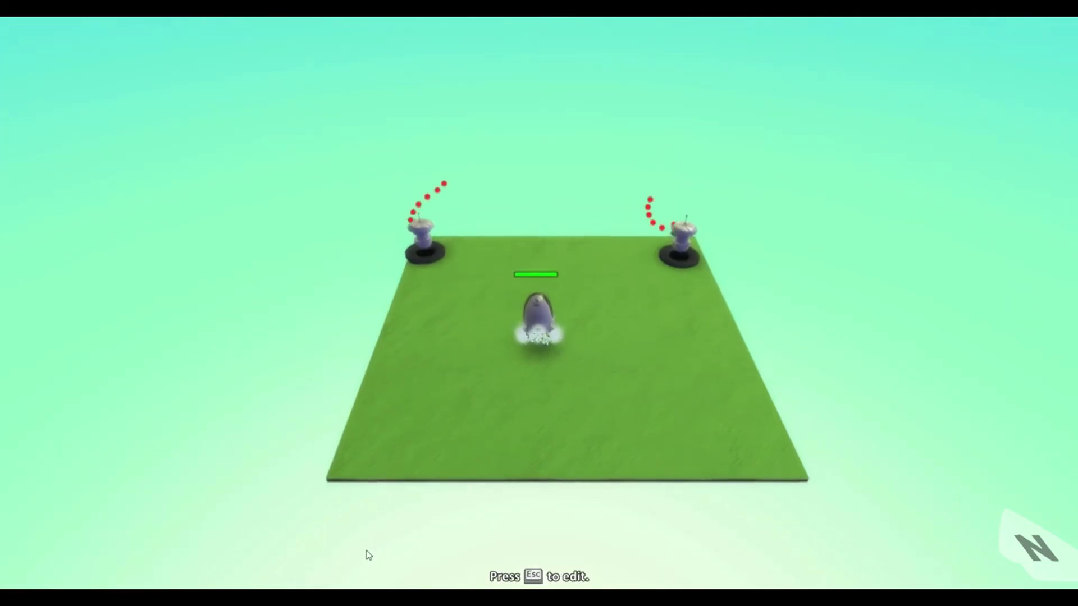